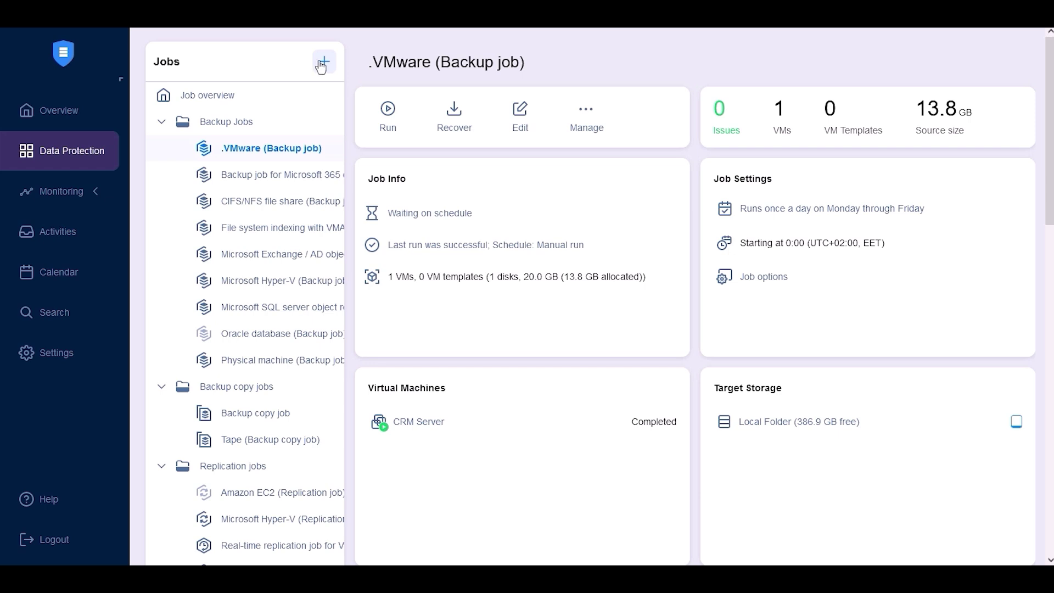
Start a new Backup for VMware job and expand host 10.170.193.10 in the inventory.
{"action": "left_click", "coordinate": [321, 66]}
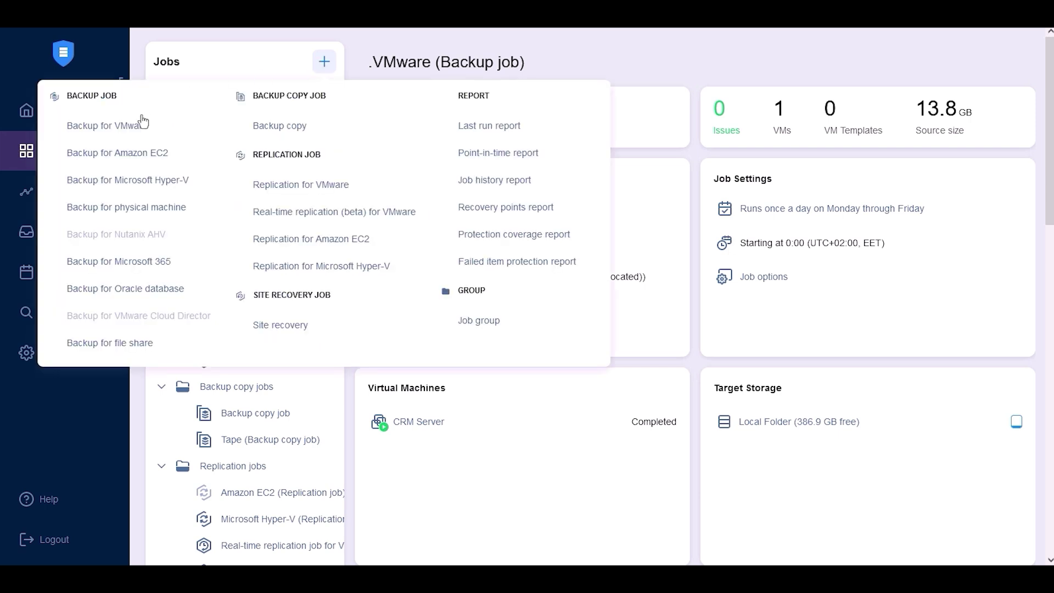
{"action": "left_click", "coordinate": [138, 125]}
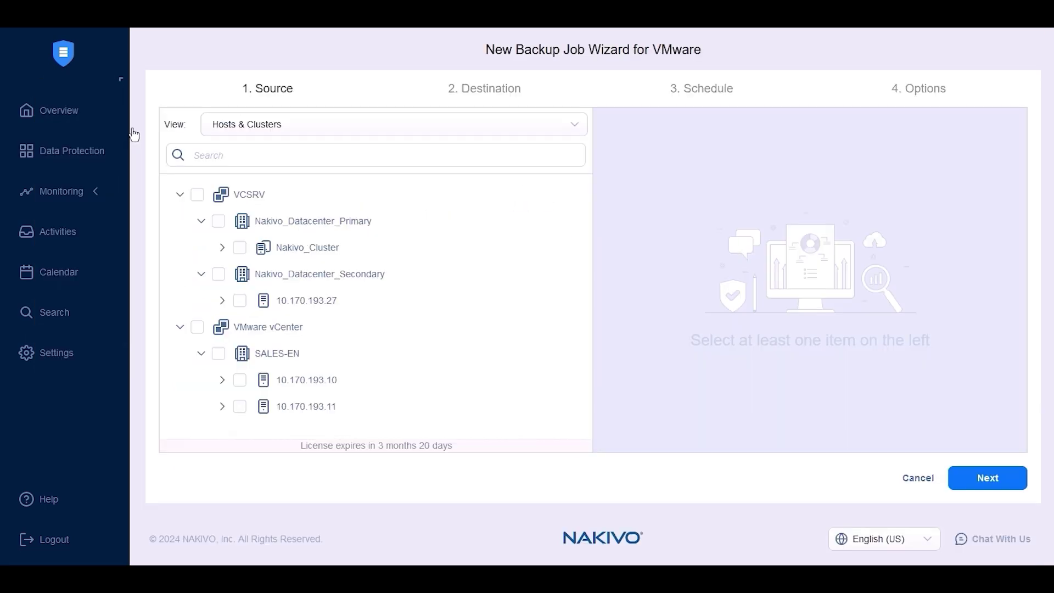
{"action": "left_click", "coordinate": [222, 381]}
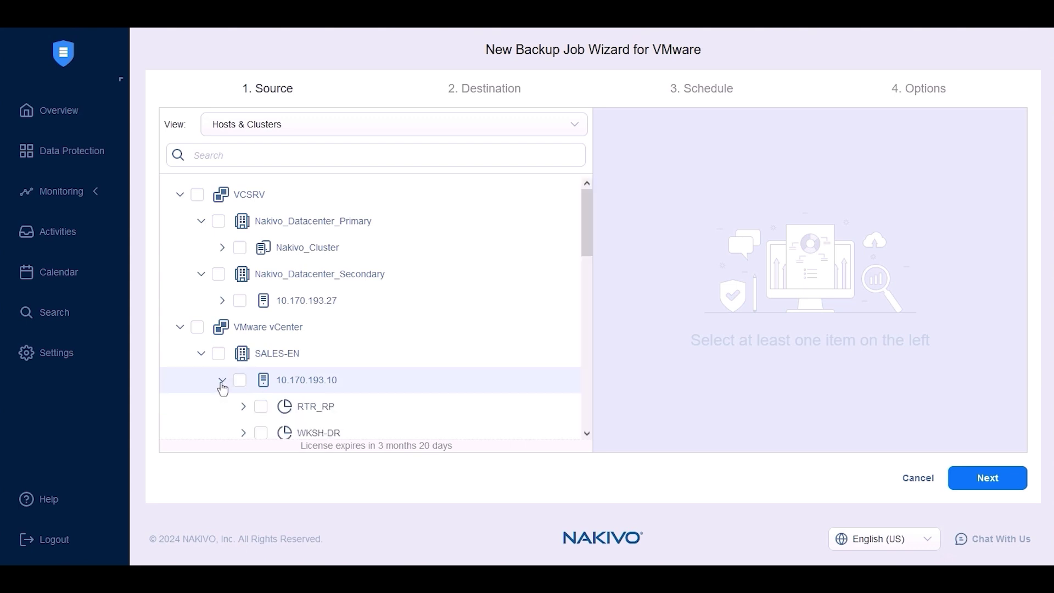
{"action": "scroll", "coordinate": [244, 390], "scroll_direction": "down", "scroll_amount": 2}
Check and uncheck LINUXORCLSRV, host 10.170.193.10, RTR_RP and the vCenter, leaving nothing selected.
{"action": "left_click", "coordinate": [261, 359]}
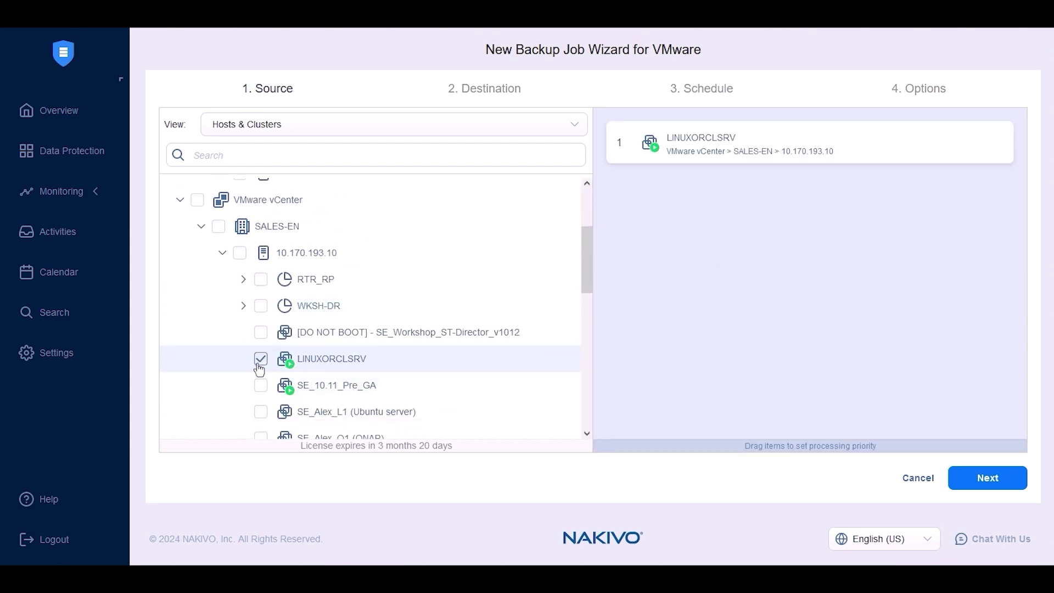
{"action": "left_click", "coordinate": [240, 253]}
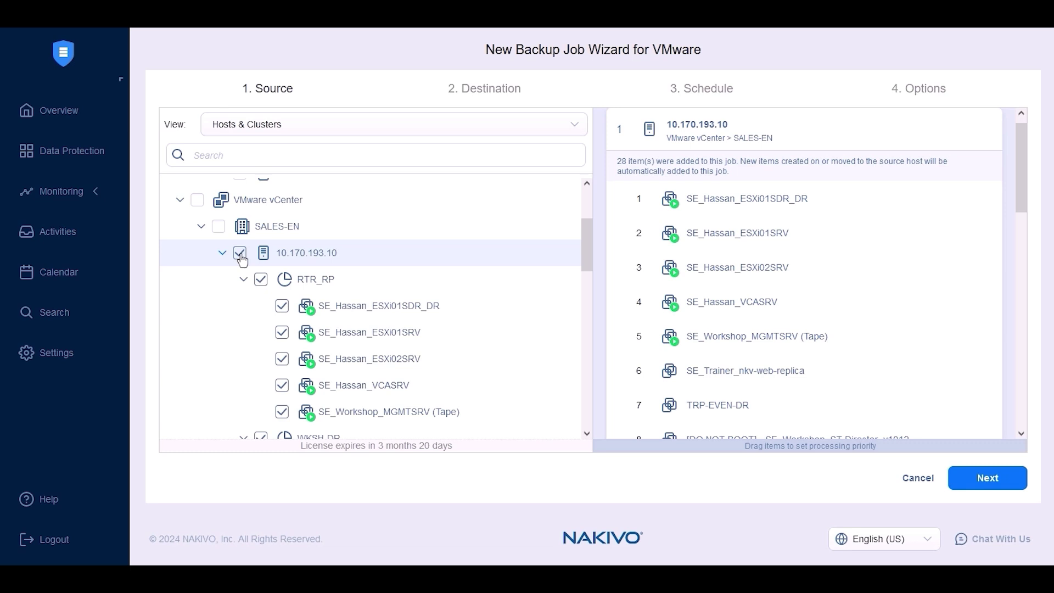
{"action": "left_click", "coordinate": [240, 254]}
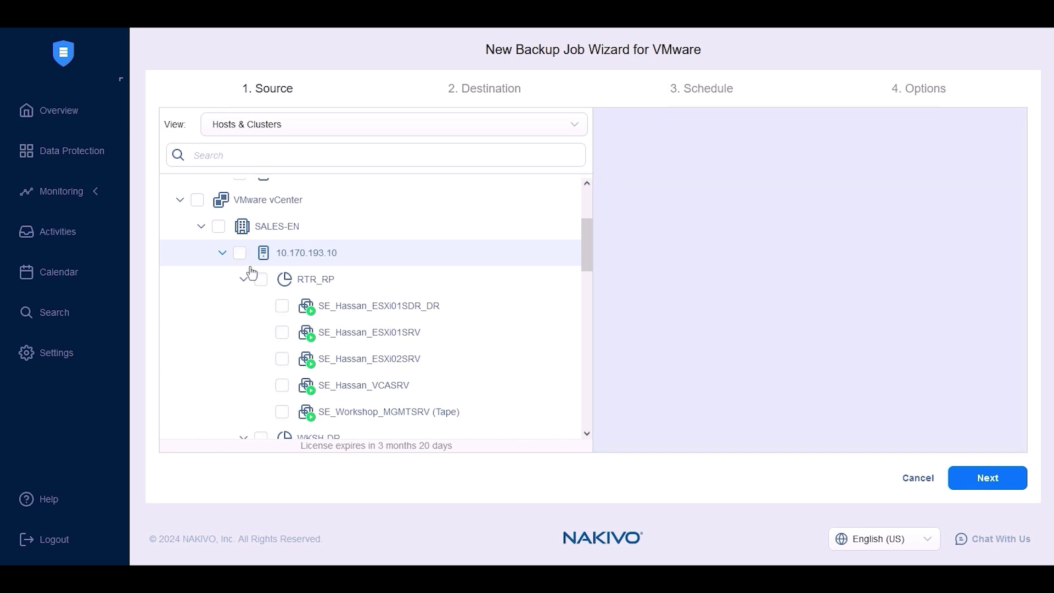
{"action": "left_click", "coordinate": [263, 282]}
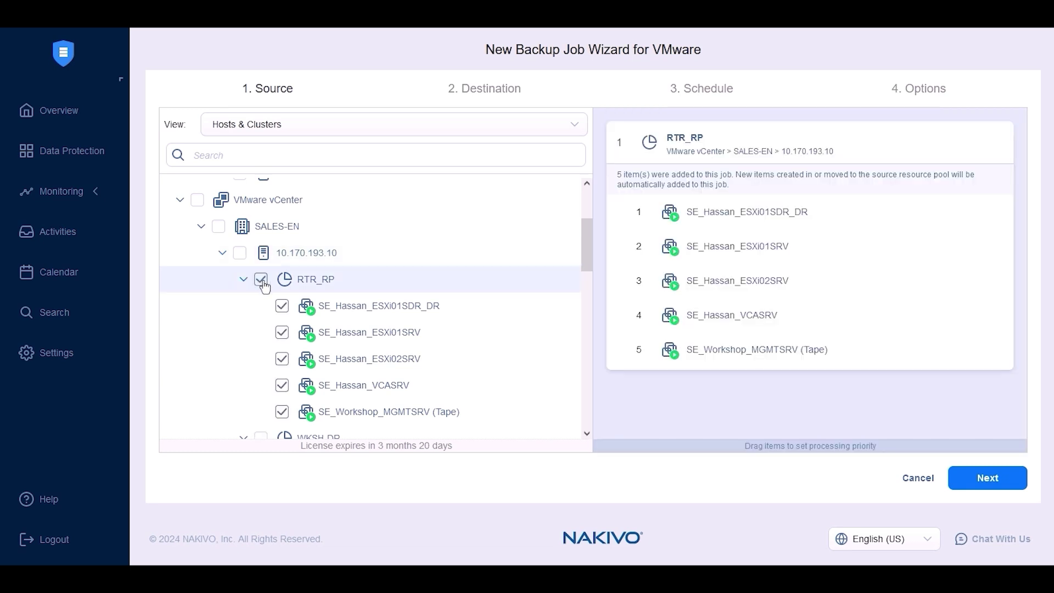
{"action": "left_click", "coordinate": [262, 281]}
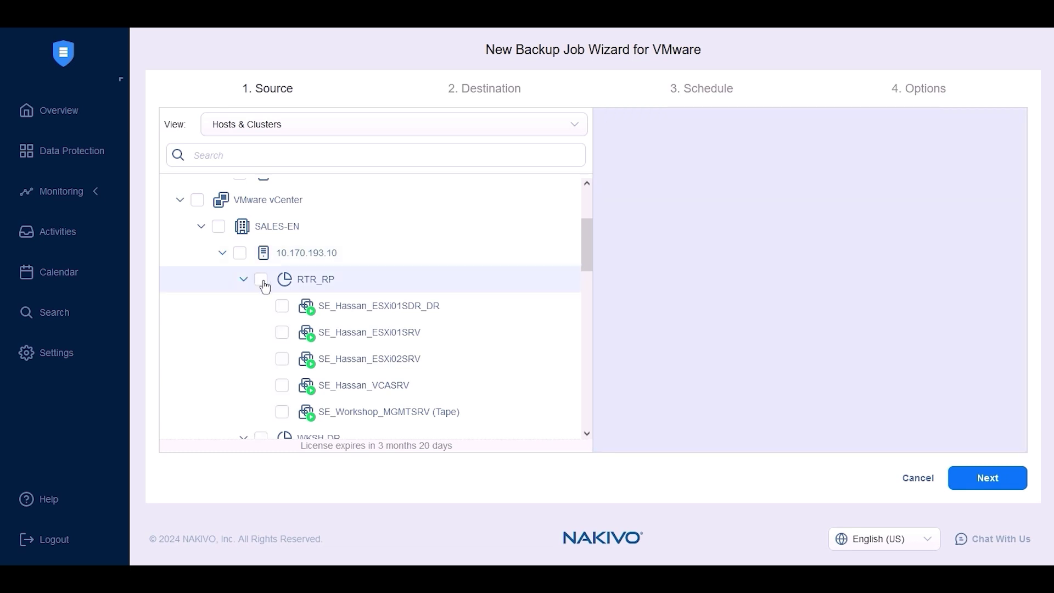
{"action": "left_click", "coordinate": [198, 204]}
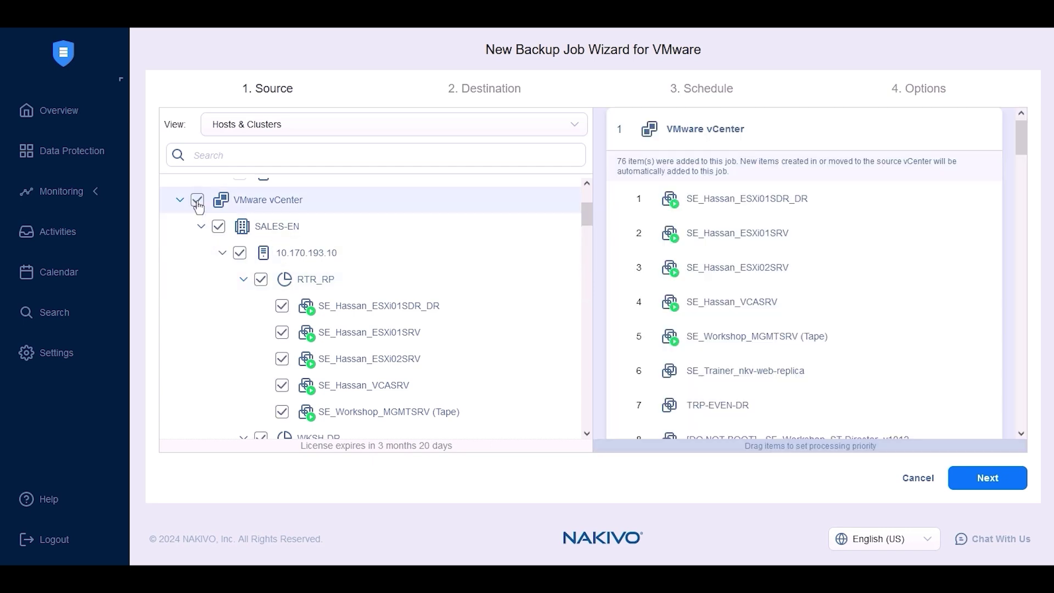
{"action": "left_click", "coordinate": [198, 204]}
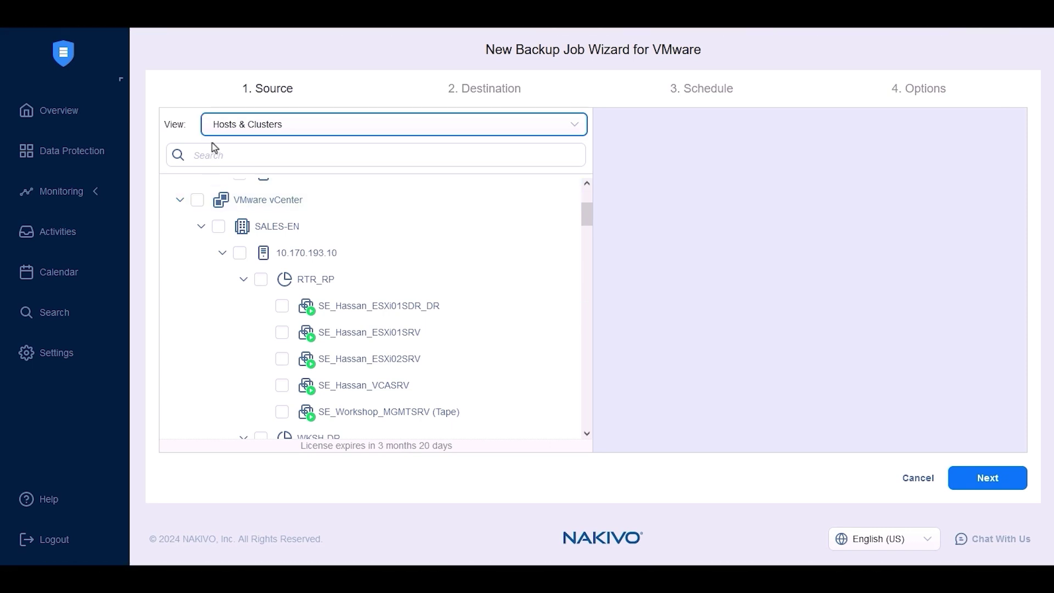
{"action": "left_click", "coordinate": [207, 159]}
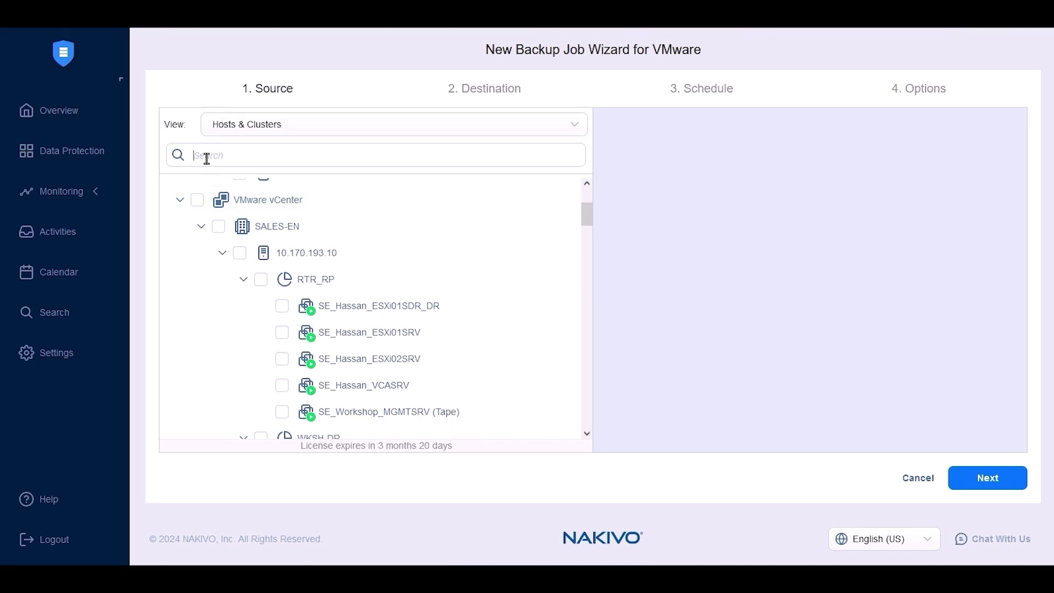
{"action": "left_click", "coordinate": [304, 137]}
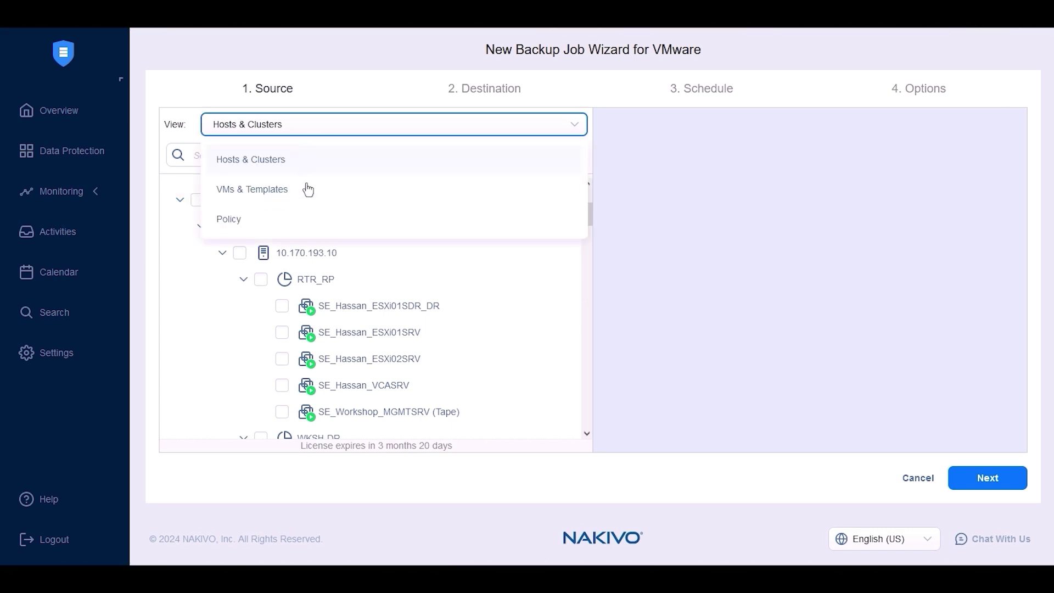
Switch the source view to Policy and make Rule #1 match VM names containing 'small'.
{"action": "left_click", "coordinate": [297, 232]}
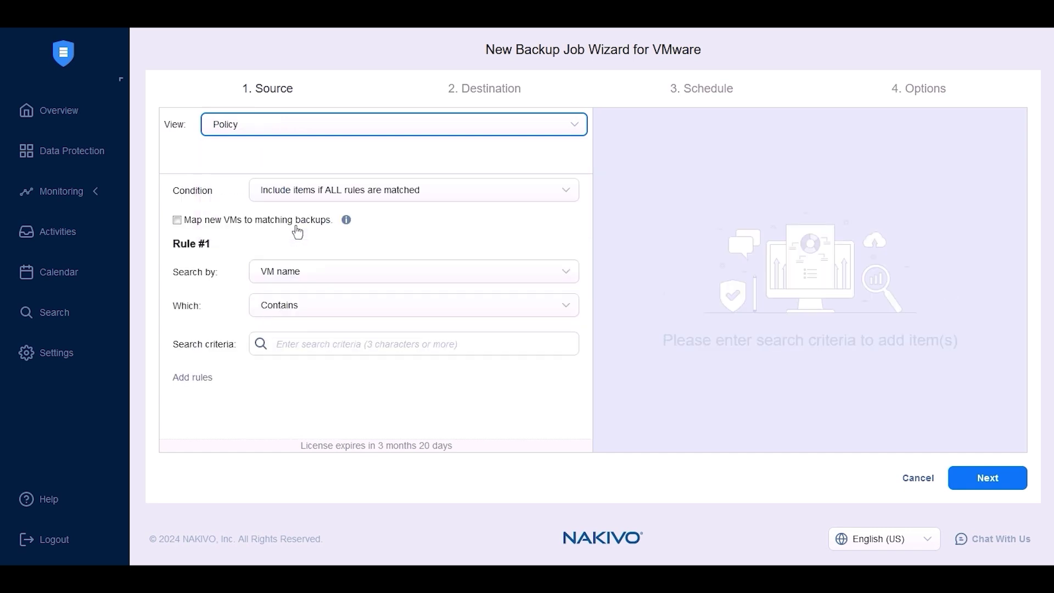
{"action": "left_click", "coordinate": [299, 225]}
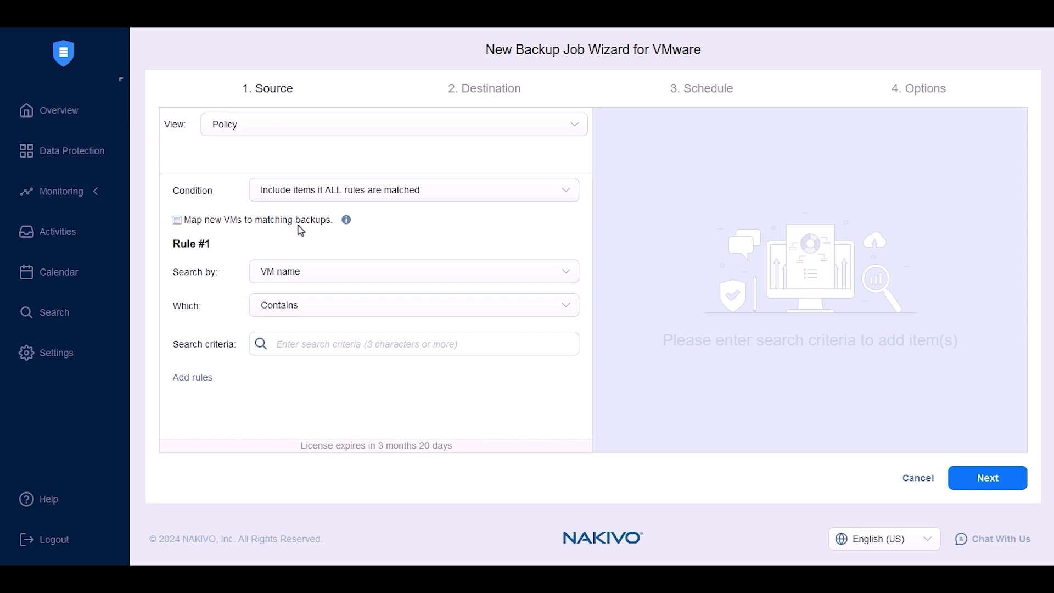
{"action": "left_click", "coordinate": [308, 355]}
{"action": "type", "text": "small"}
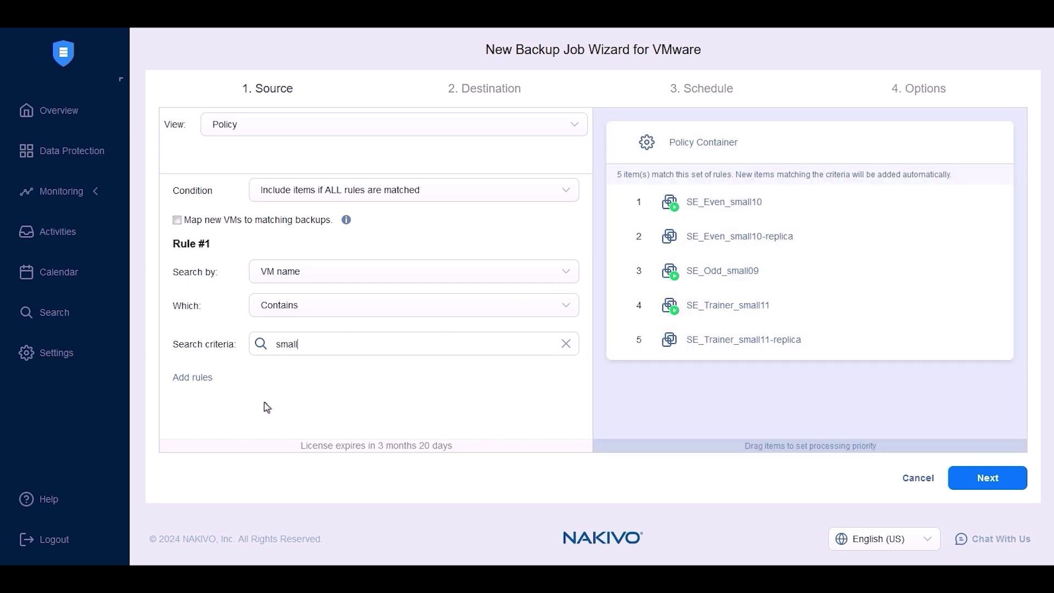
Add Rule #2 and set its Search by property to VM tag.
{"action": "left_click", "coordinate": [193, 379]}
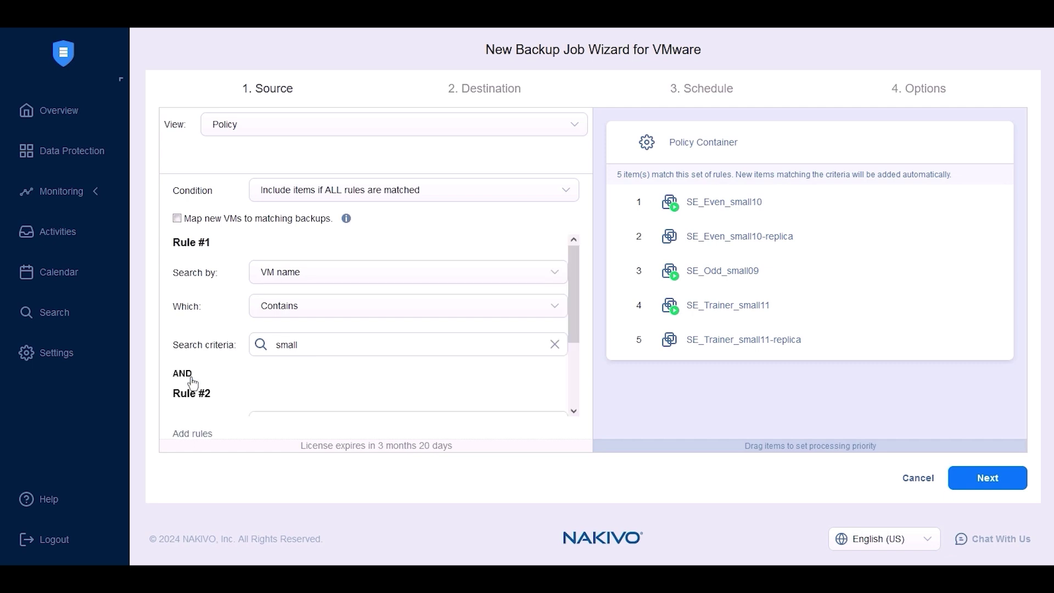
{"action": "scroll", "coordinate": [299, 379], "scroll_direction": "down", "scroll_amount": 2}
{"action": "left_click", "coordinate": [314, 362]}
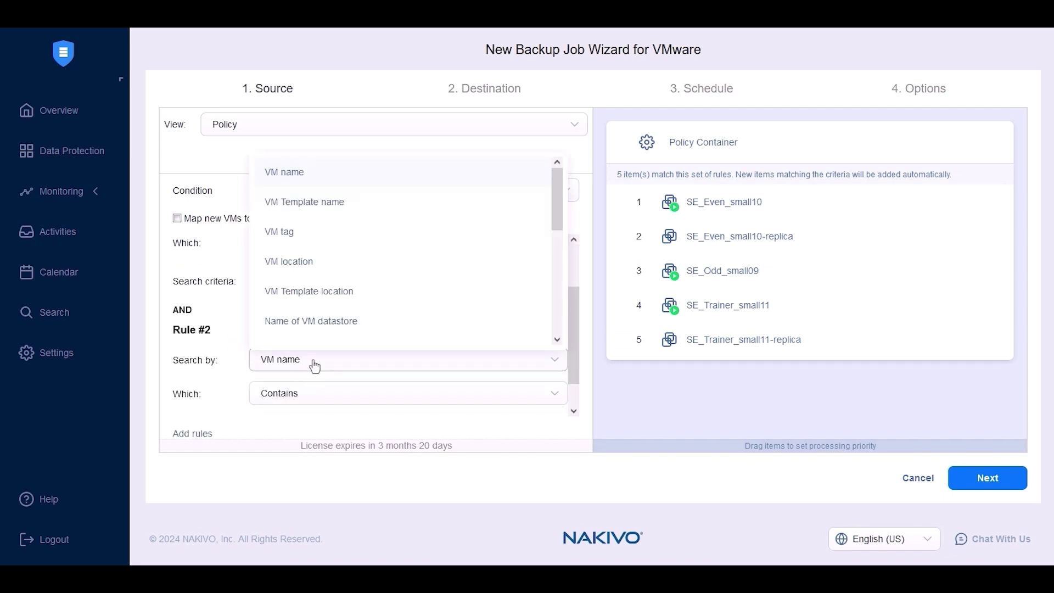
{"action": "scroll", "coordinate": [362, 308], "scroll_direction": "down", "scroll_amount": 5}
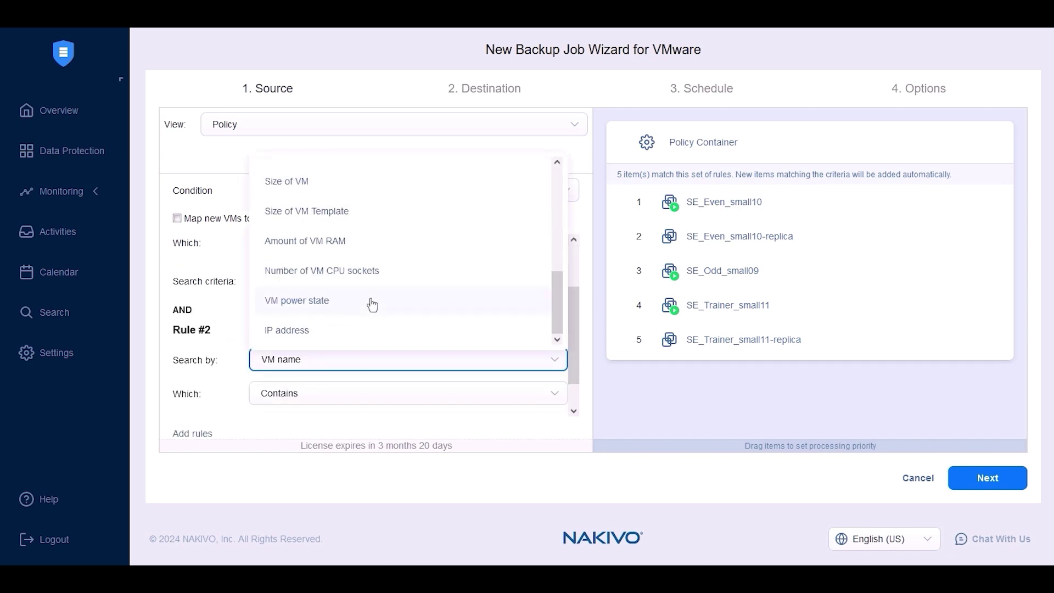
{"action": "left_click", "coordinate": [344, 316]}
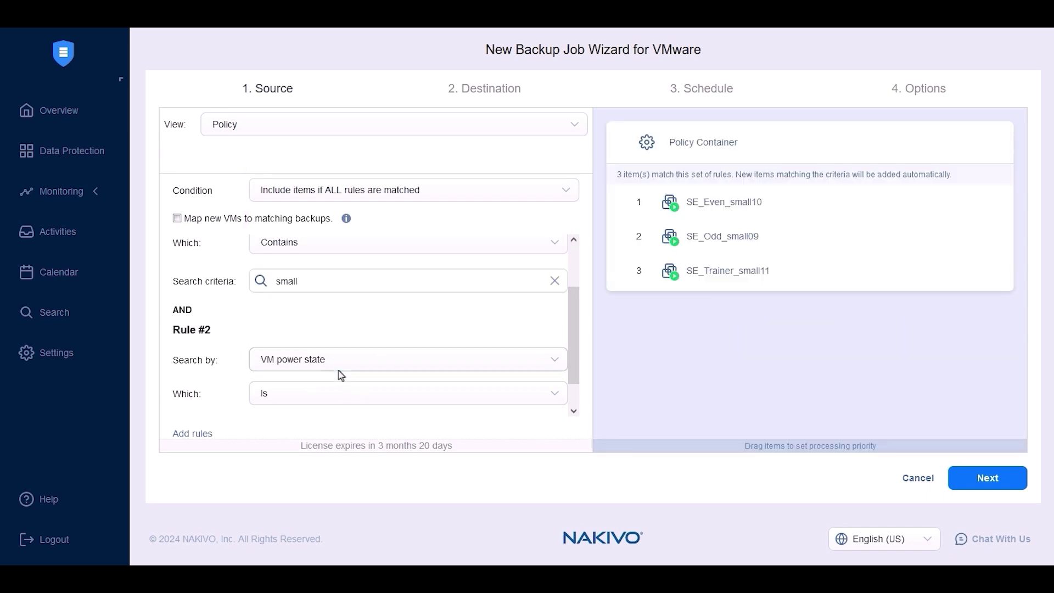
{"action": "scroll", "coordinate": [327, 410], "scroll_direction": "down", "scroll_amount": 1}
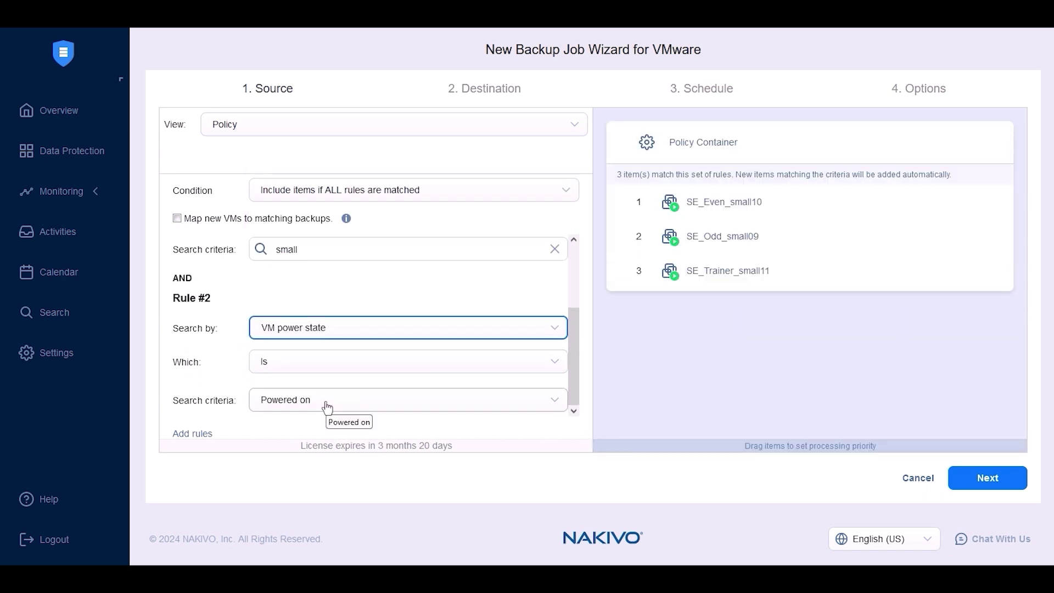
{"action": "left_click", "coordinate": [413, 328]}
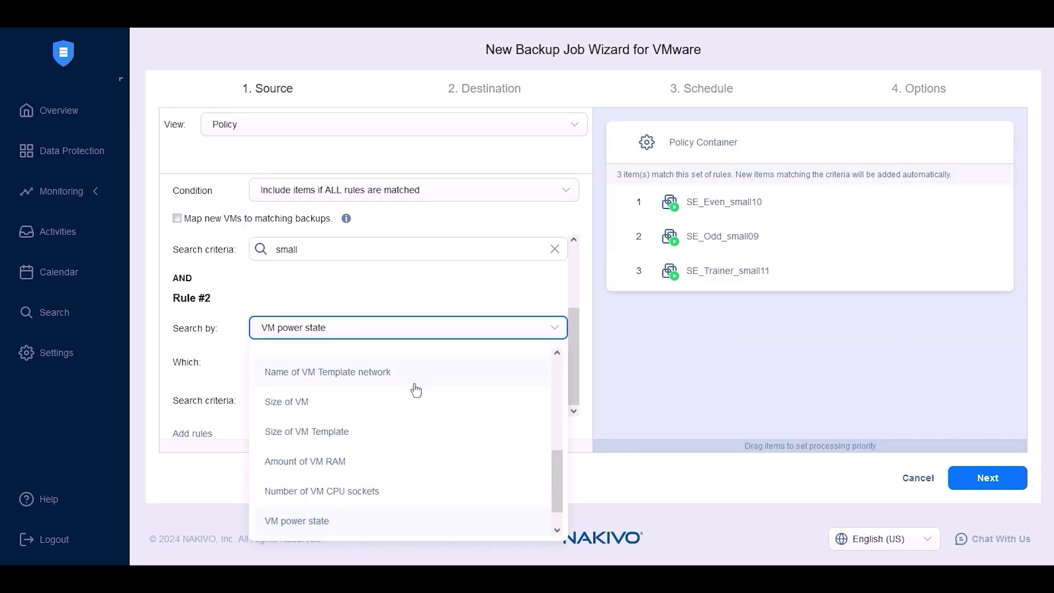
{"action": "scroll", "coordinate": [388, 405], "scroll_direction": "up", "scroll_amount": 5}
{"action": "left_click", "coordinate": [386, 411]}
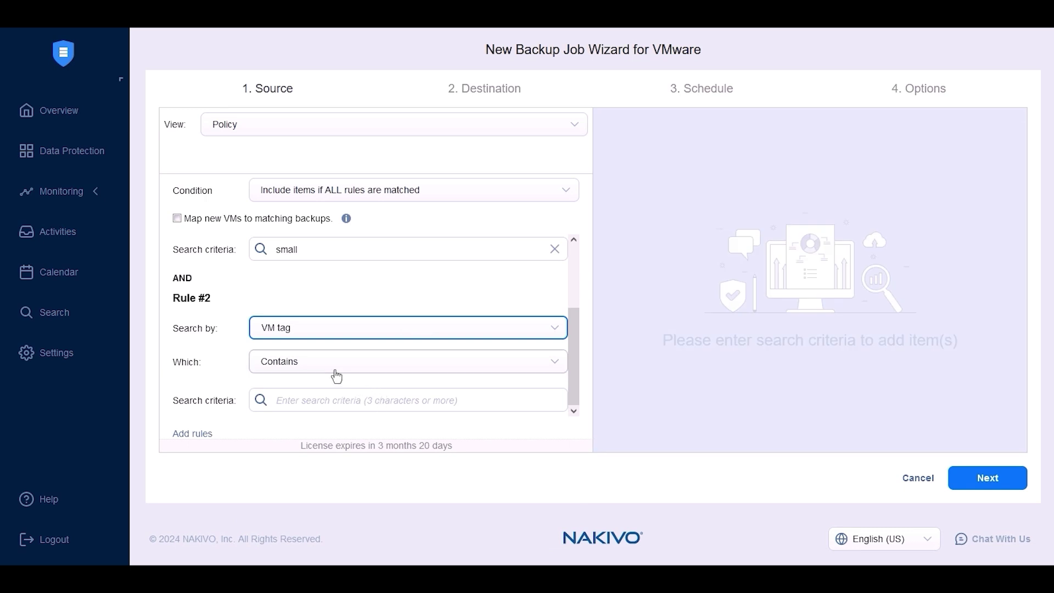
{"action": "left_click", "coordinate": [325, 400]}
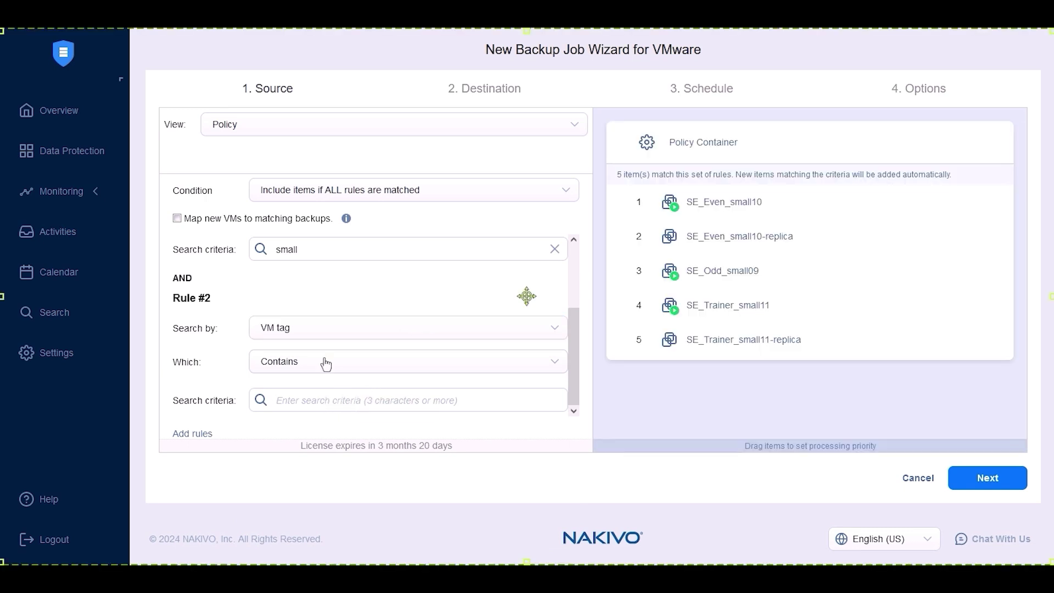
{"action": "left_click", "coordinate": [291, 126]}
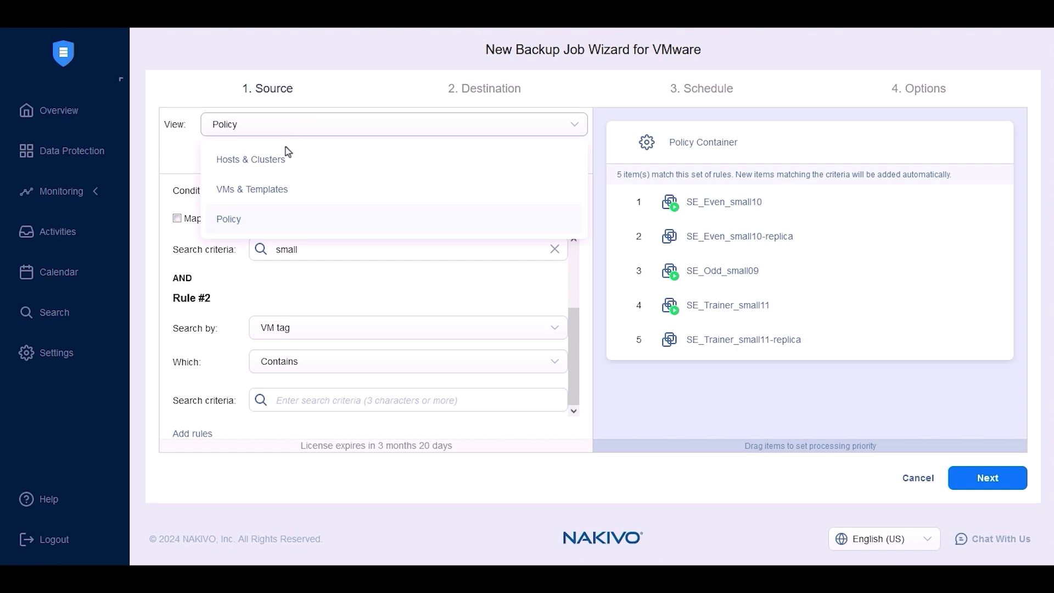
Return to Hosts & Clusters, select SE_Trainer_Local and SE_Trainer_nkv-web, and order nkv-web first.
{"action": "left_click", "coordinate": [281, 166]}
{"action": "left_click", "coordinate": [364, 217]}
{"action": "scroll", "coordinate": [364, 302], "scroll_direction": "down", "scroll_amount": 10}
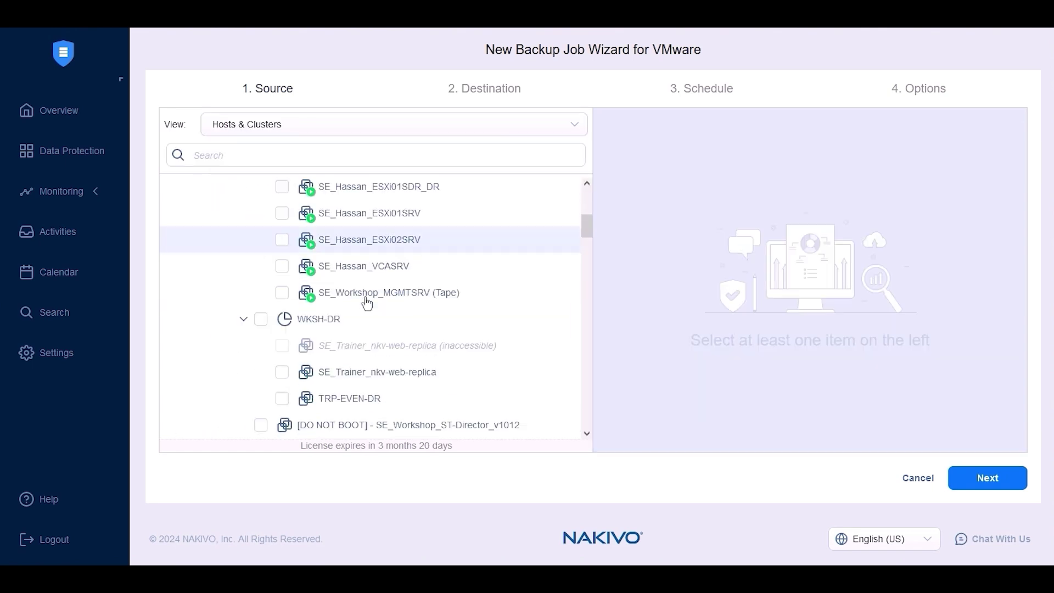
{"action": "left_click", "coordinate": [260, 326]}
{"action": "left_click", "coordinate": [260, 353]}
{"action": "left_click_drag", "start_coordinate": [807, 197], "coordinate": [788, 134]}
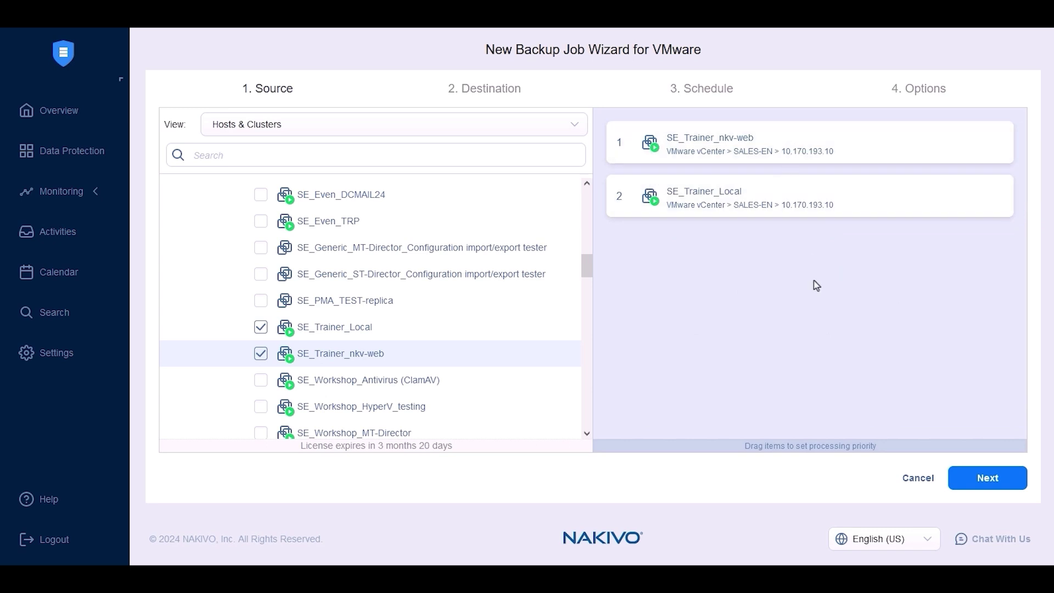
{"action": "left_click", "coordinate": [986, 489]}
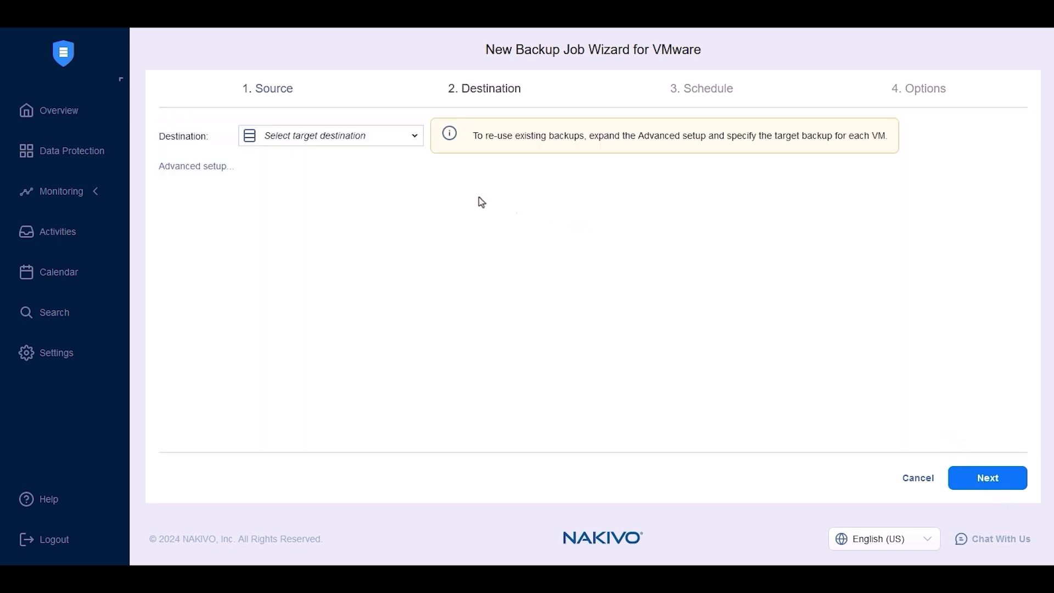
Choose the '- Wasabi' repository as the job's backup destination.
{"action": "left_click", "coordinate": [415, 137]}
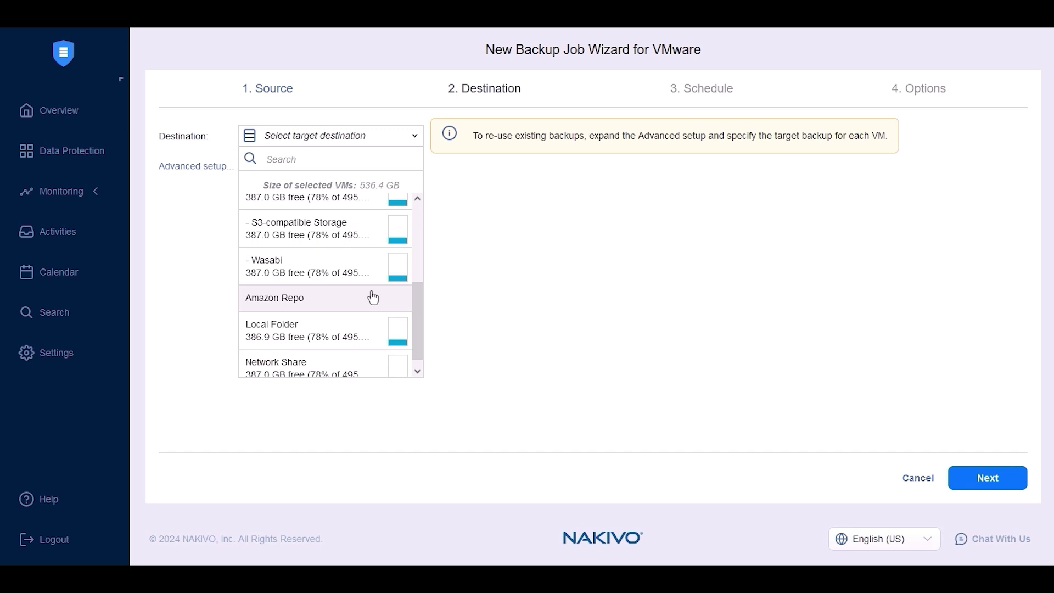
{"action": "left_click", "coordinate": [325, 269]}
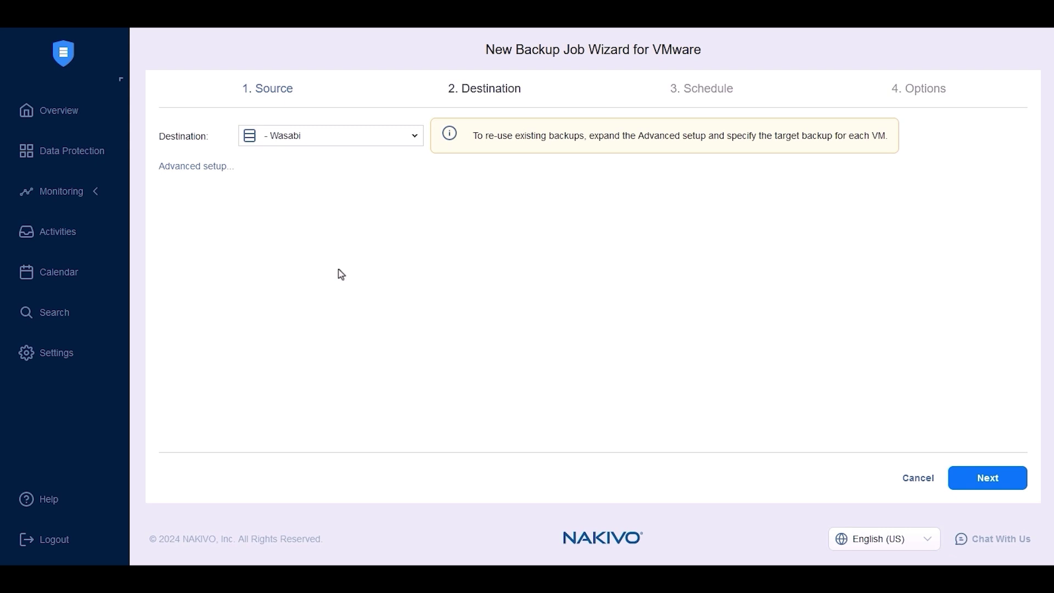
In per-VM destination settings, send SE_Trainer_nkv-web's backup to Local Folder.
{"action": "left_click", "coordinate": [209, 170]}
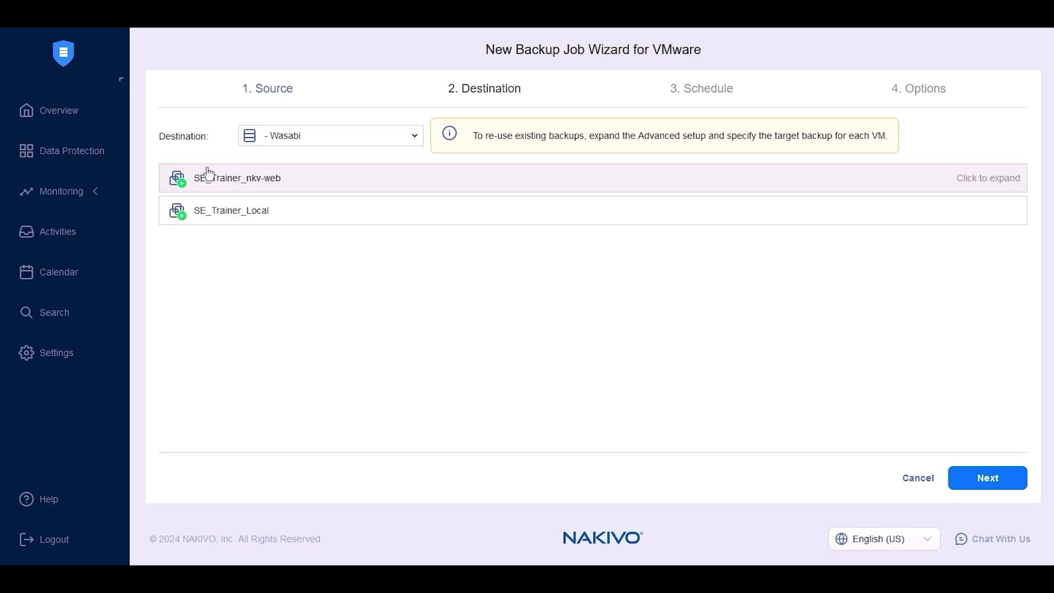
{"action": "left_click", "coordinate": [216, 183]}
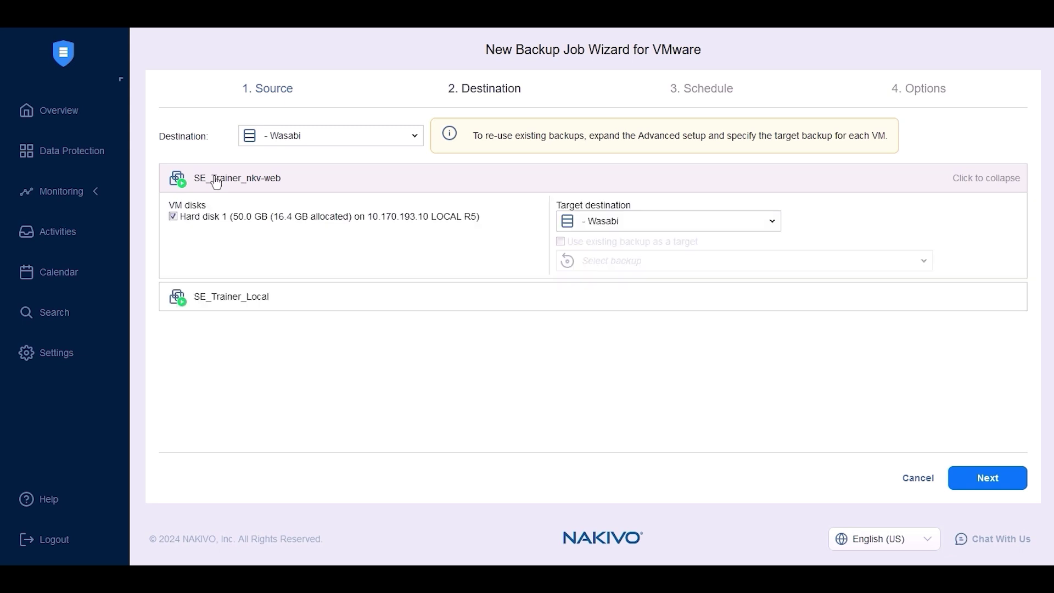
{"action": "left_click", "coordinate": [645, 230]}
{"action": "left_click", "coordinate": [646, 229]}
{"action": "left_click", "coordinate": [658, 224]}
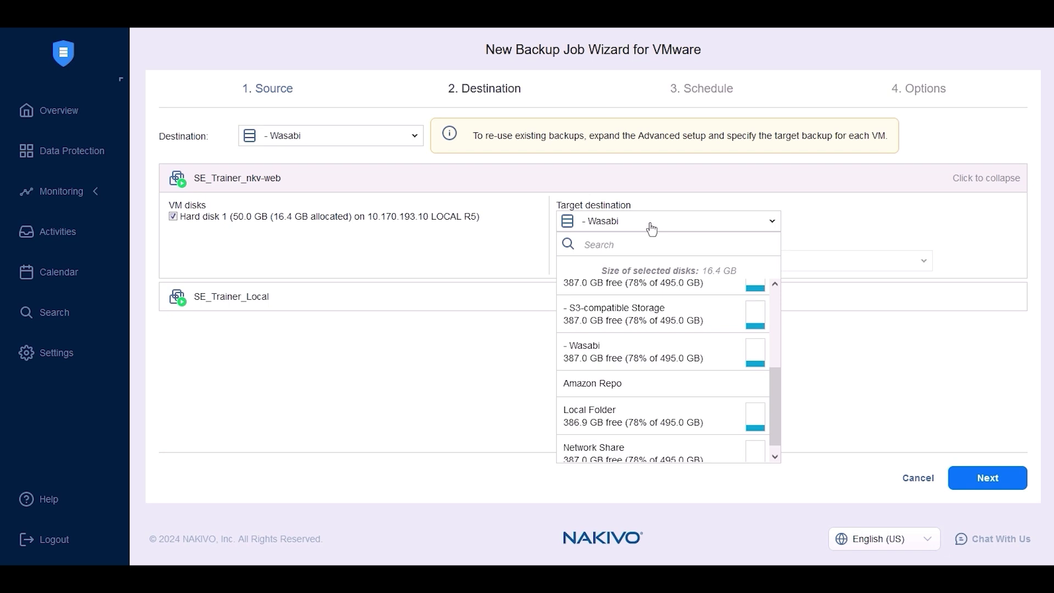
{"action": "left_click", "coordinate": [632, 416]}
Try reusing existing backup SE_Even_TRP as a target, then turn that option back off.
{"action": "left_click", "coordinate": [317, 299]}
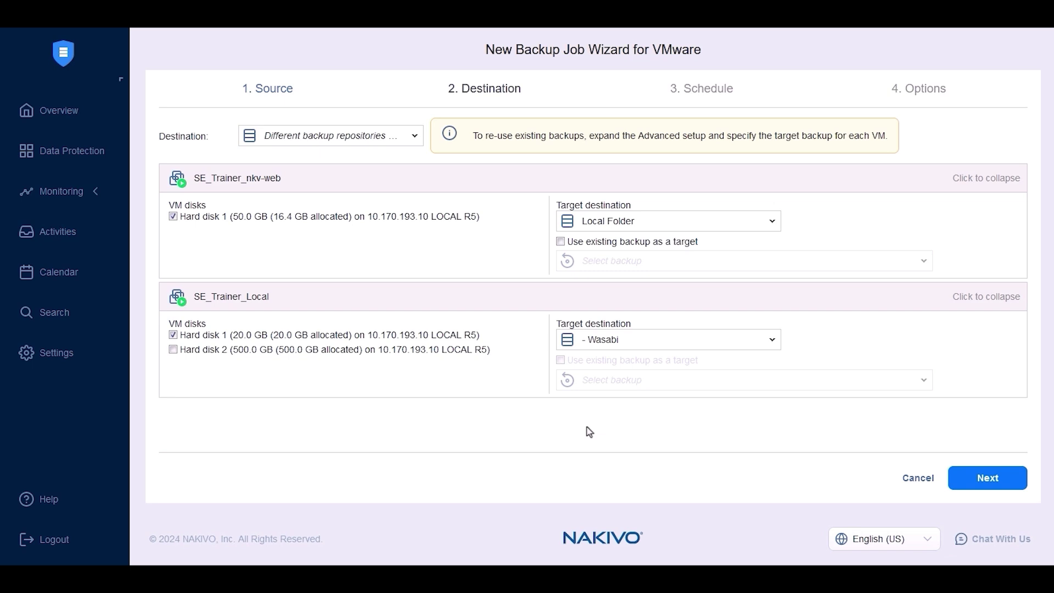
{"action": "left_click", "coordinate": [647, 243]}
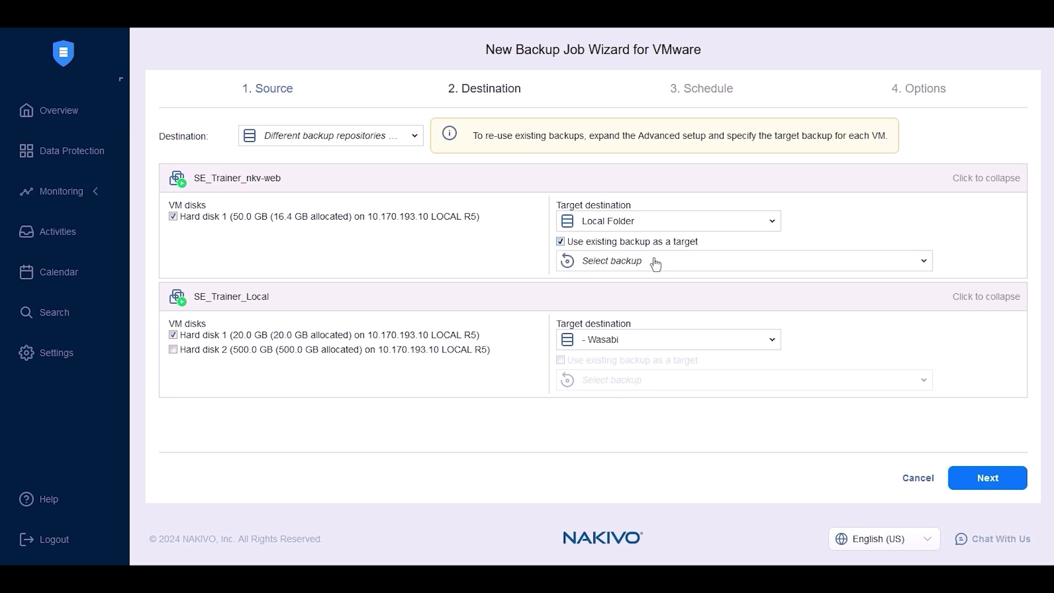
{"action": "left_click", "coordinate": [671, 264]}
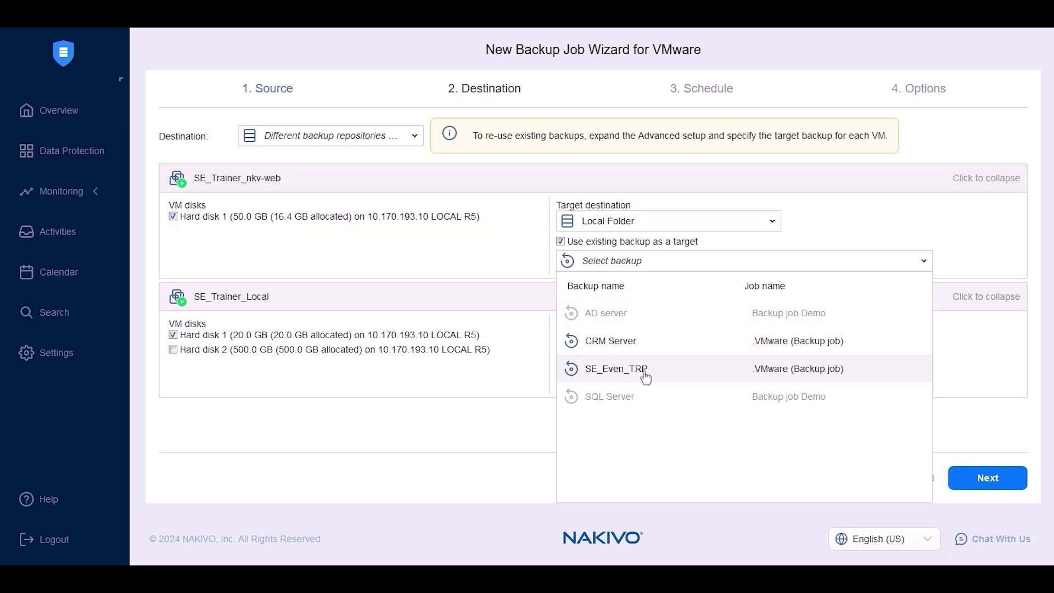
{"action": "left_click", "coordinate": [646, 369]}
{"action": "left_click", "coordinate": [808, 366]}
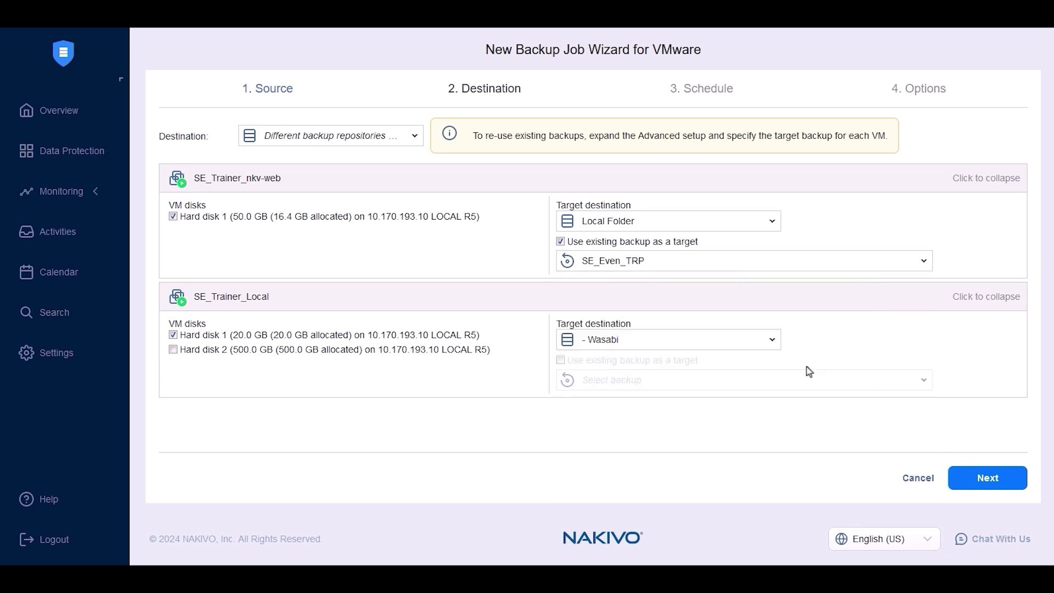
{"action": "left_click", "coordinate": [600, 242]}
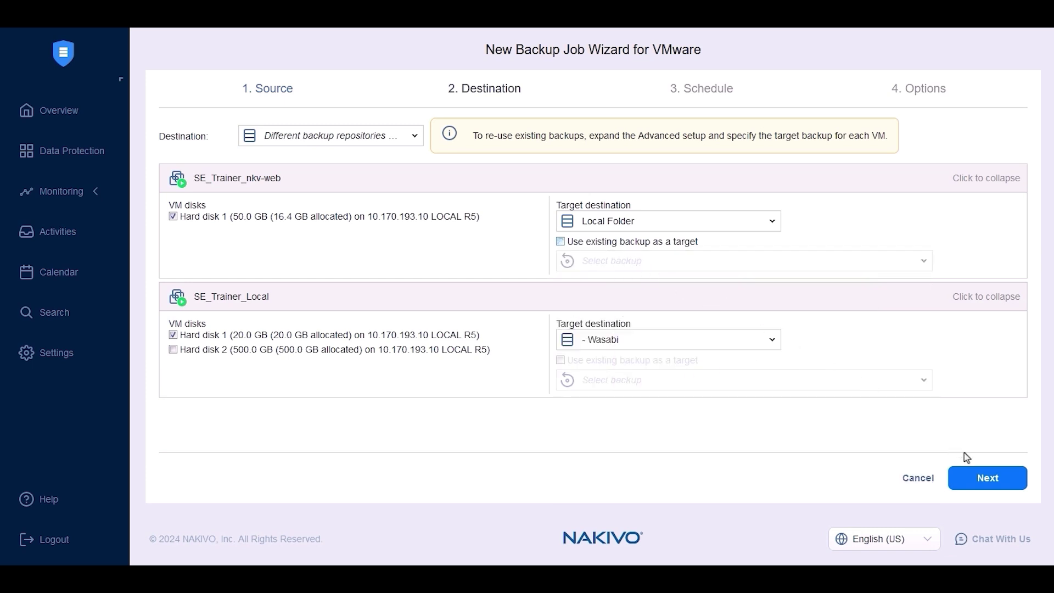
Create an 'Hourly' periodic schedule every 1 hour on all days, keeping 2, immutable.
{"action": "left_click", "coordinate": [990, 488]}
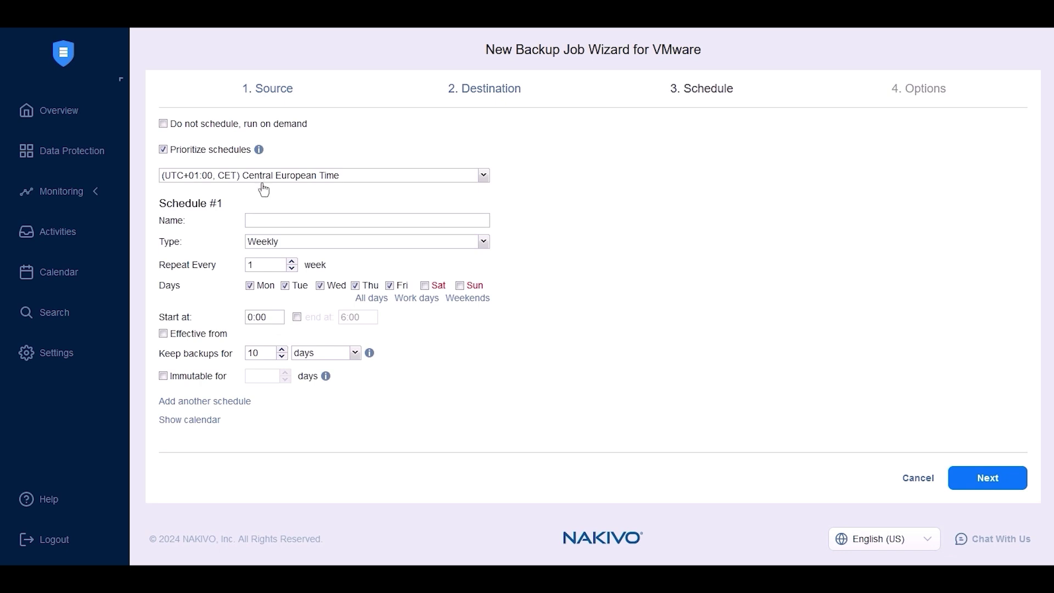
{"action": "left_click", "coordinate": [282, 223]}
{"action": "type", "text": "Hourly"}
{"action": "left_click", "coordinate": [282, 242]}
{"action": "left_click", "coordinate": [284, 302]}
{"action": "left_click", "coordinate": [310, 264]}
{"action": "left_click", "coordinate": [299, 285]}
{"action": "left_click", "coordinate": [371, 298]}
{"action": "left_click_drag", "start_coordinate": [259, 353], "coordinate": [227, 353]}
{"action": "type", "text": "2"}
{"action": "left_click", "coordinate": [163, 375]}
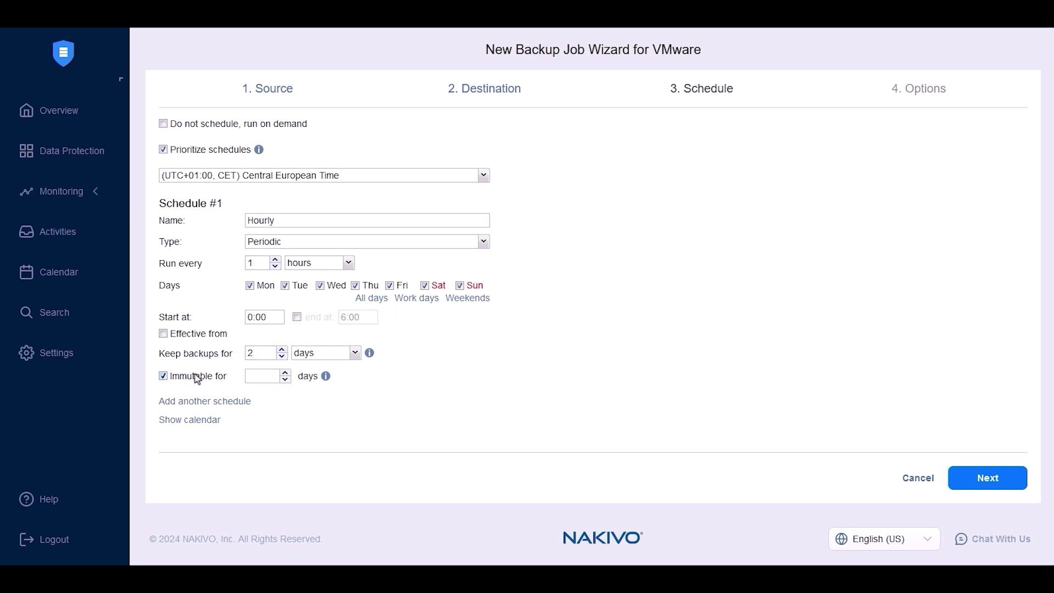
Add a 'week' schedule on all days with backups immutable for 5 days.
{"action": "left_click", "coordinate": [230, 403]}
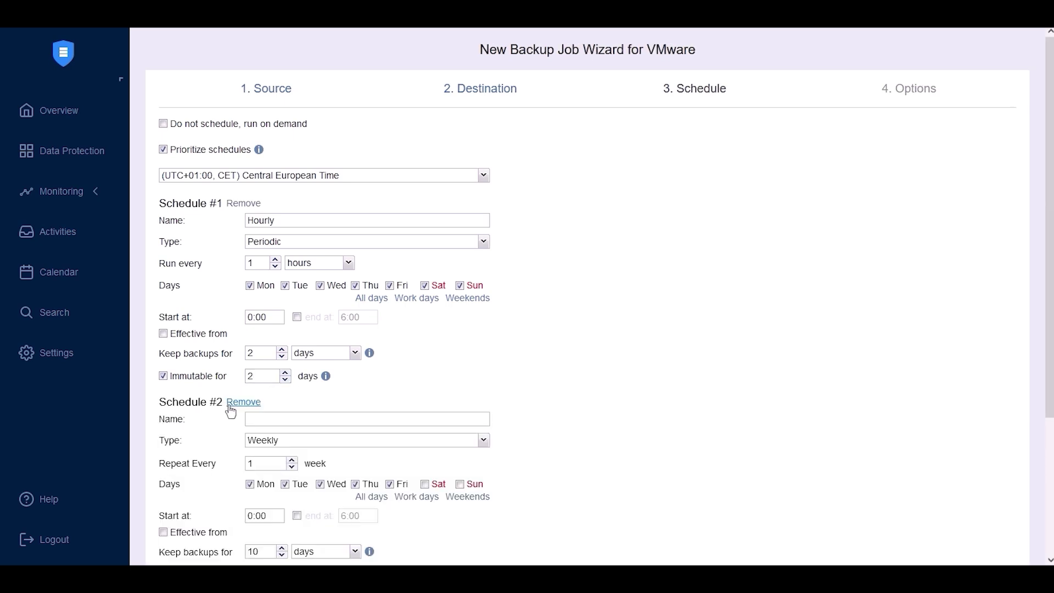
{"action": "left_click", "coordinate": [301, 419]}
{"action": "type", "text": "week"}
{"action": "scroll", "coordinate": [398, 439], "scroll_direction": "down", "scroll_amount": 1}
{"action": "left_click", "coordinate": [384, 434]}
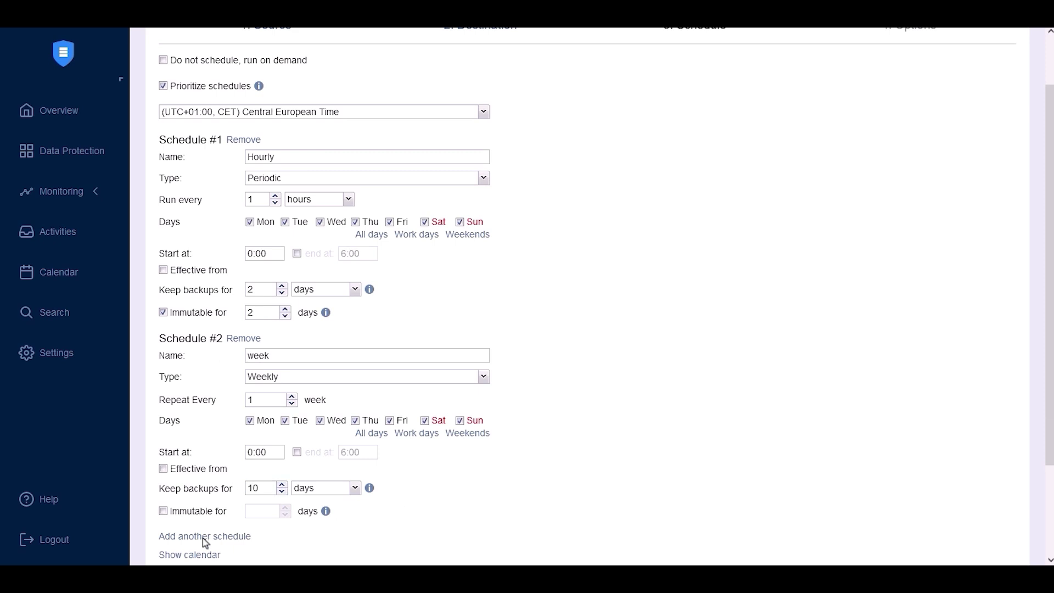
{"action": "left_click", "coordinate": [163, 511]}
{"action": "left_click", "coordinate": [265, 514]}
{"action": "type", "text": "5"}
Add a monthly 'EOM' schedule on the last day of the month, immutable for 120 days.
{"action": "left_click", "coordinate": [233, 537]}
{"action": "scroll", "coordinate": [407, 467], "scroll_direction": "down", "scroll_amount": 3}
{"action": "left_click", "coordinate": [318, 362]}
{"action": "type", "text": "EOM"}
{"action": "left_click", "coordinate": [452, 385]}
{"action": "left_click", "coordinate": [295, 426]}
{"action": "left_click", "coordinate": [274, 432]}
{"action": "left_click", "coordinate": [269, 522]}
{"action": "left_click", "coordinate": [340, 433]}
{"action": "scroll", "coordinate": [364, 357], "scroll_direction": "down", "scroll_amount": 5}
{"action": "left_click", "coordinate": [335, 418]}
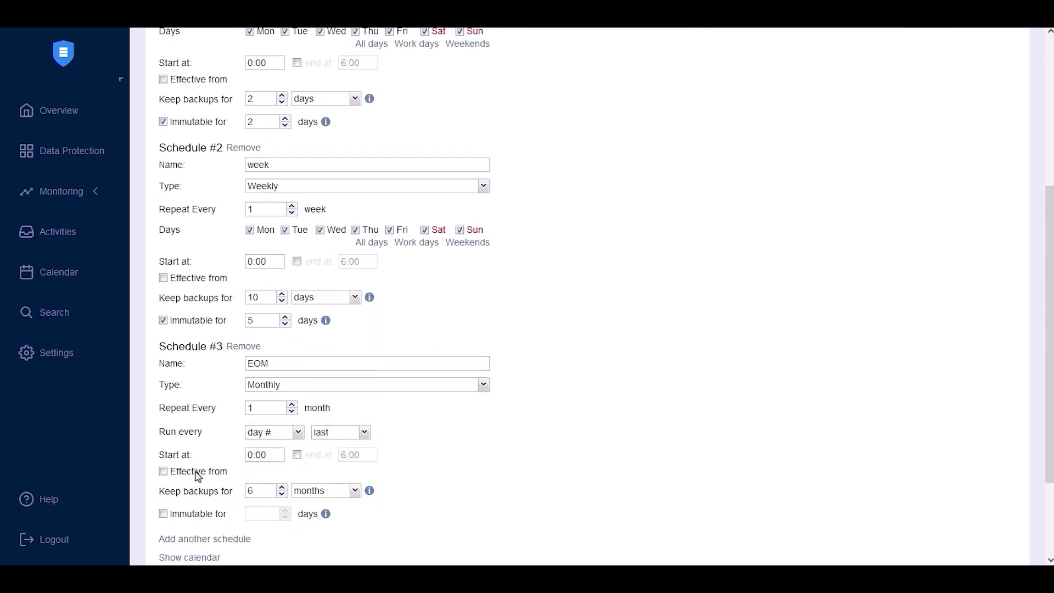
{"action": "left_click", "coordinate": [262, 515]}
{"action": "type", "text": "120"}
{"action": "scroll", "coordinate": [515, 503], "scroll_direction": "down", "scroll_amount": 5}
{"action": "left_click", "coordinate": [973, 477]}
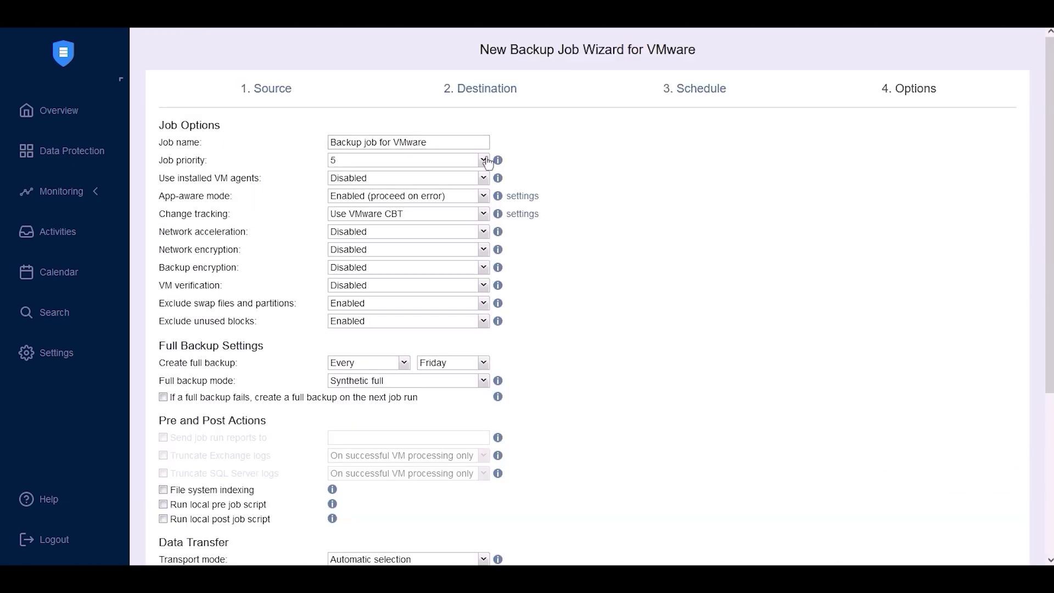
Change the job priority to 1, leaving the job name unchanged.
{"action": "left_click_drag", "start_coordinate": [425, 142], "coordinate": [330, 143]}
{"action": "left_click", "coordinate": [404, 150]}
{"action": "left_click", "coordinate": [483, 159]}
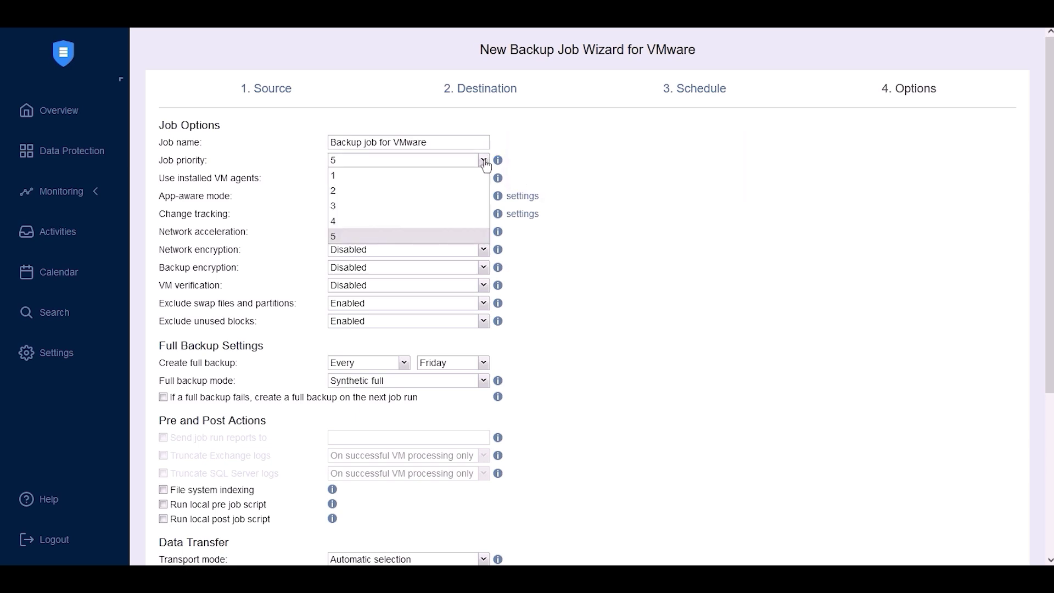
{"action": "left_click", "coordinate": [430, 173]}
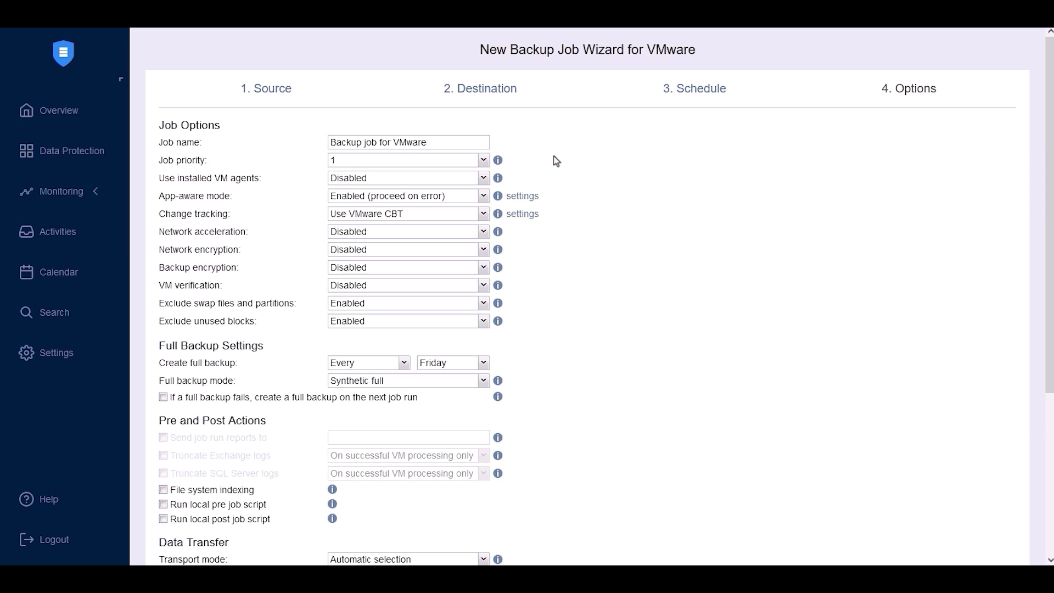
{"action": "left_click", "coordinate": [484, 178]}
{"action": "left_click", "coordinate": [431, 208]}
{"action": "left_click", "coordinate": [516, 179]}
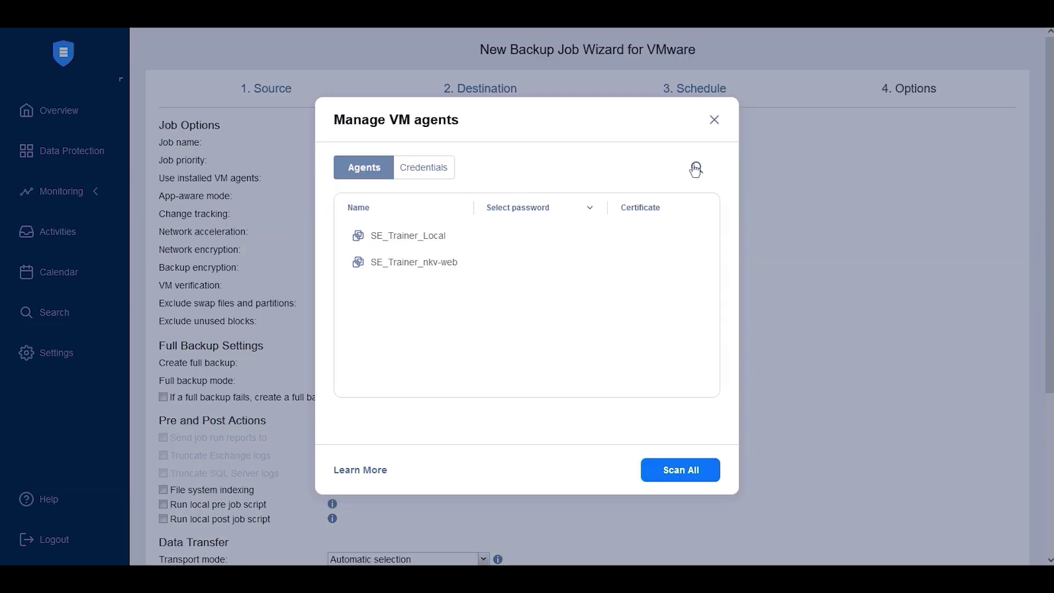
{"action": "left_click", "coordinate": [715, 120]}
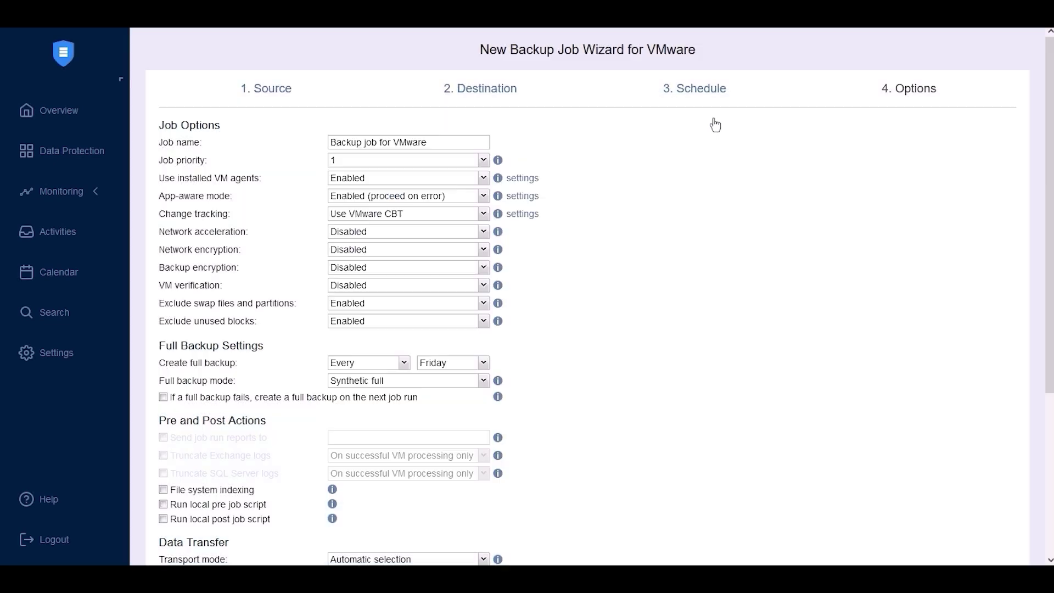
{"action": "left_click", "coordinate": [464, 178]}
{"action": "left_click", "coordinate": [466, 193]}
{"action": "left_click", "coordinate": [426, 196]}
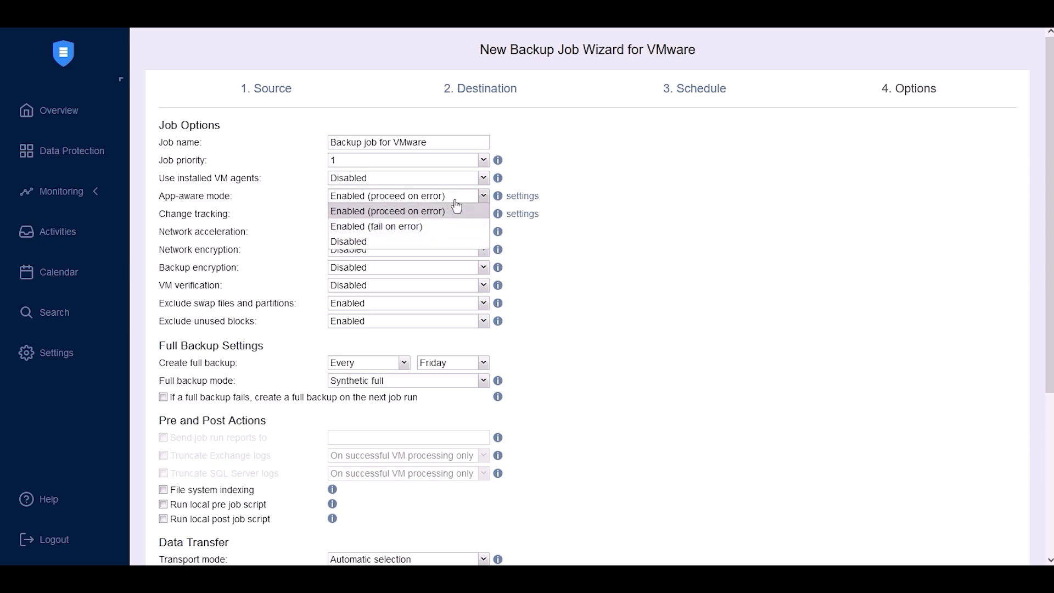
{"action": "left_click", "coordinate": [530, 201]}
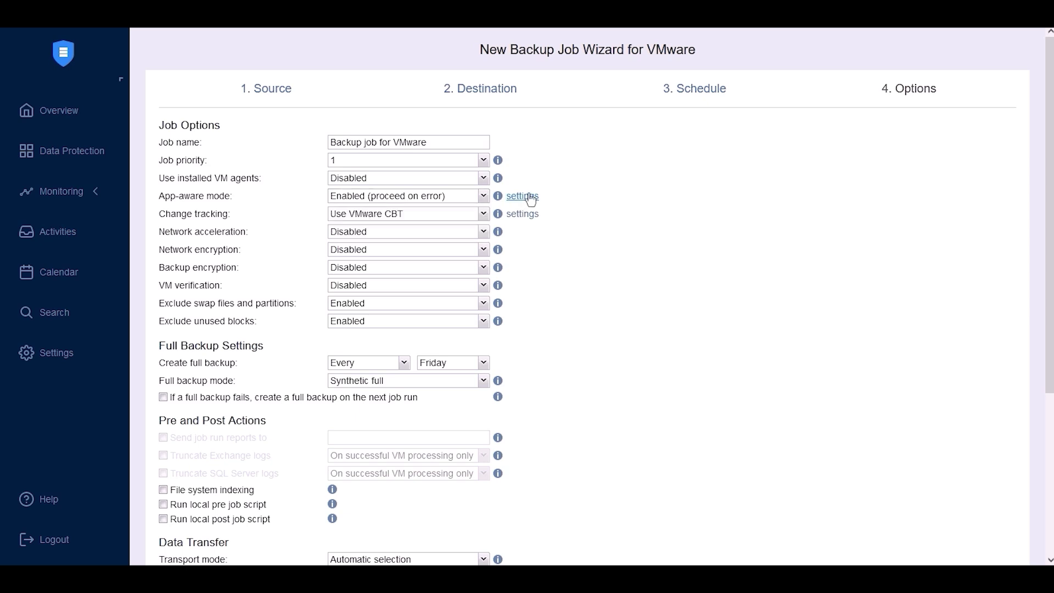
{"action": "left_click", "coordinate": [530, 201]}
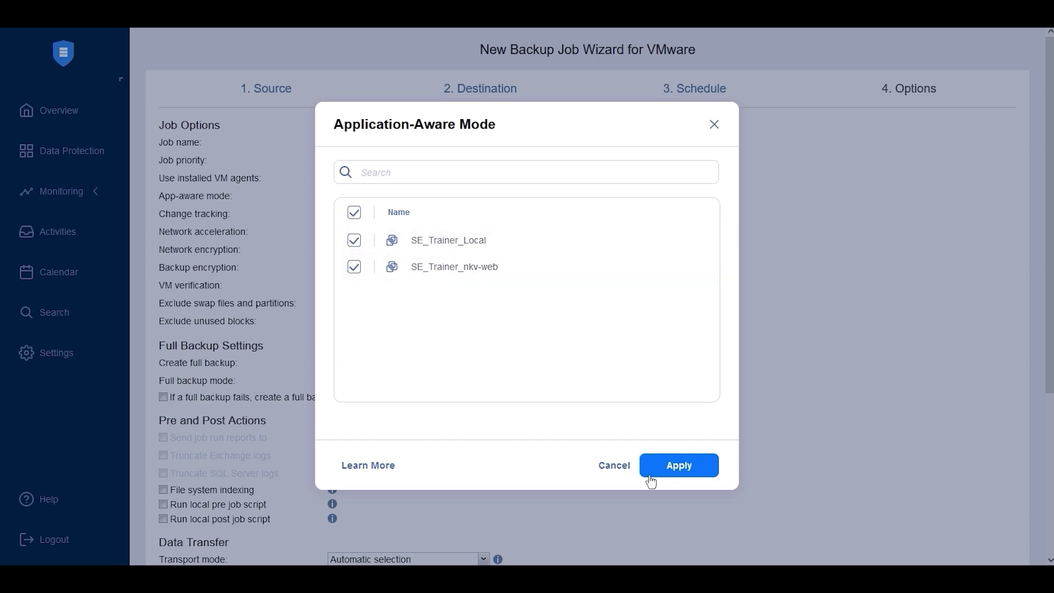
{"action": "left_click", "coordinate": [613, 467]}
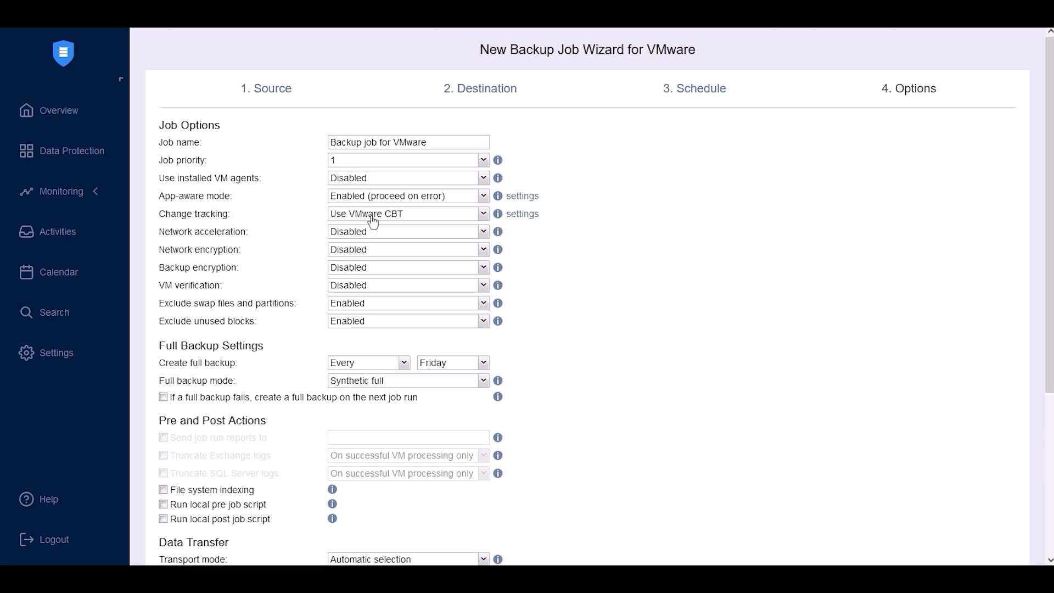
{"action": "left_click", "coordinate": [429, 220]}
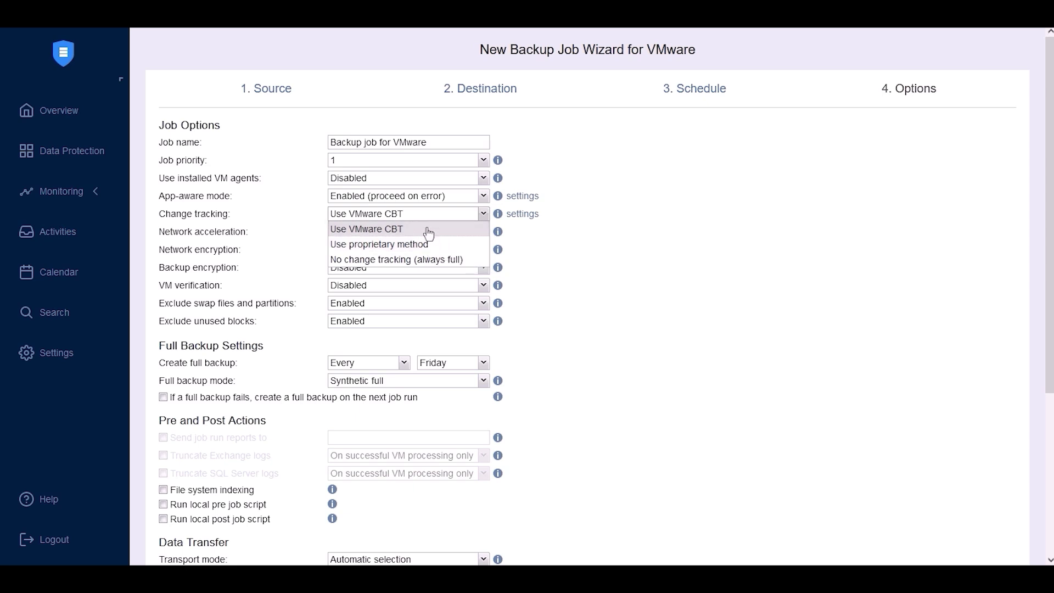
Keep Use VMware CBT and set its On error action to switch to proprietary method.
{"action": "left_click", "coordinate": [516, 220]}
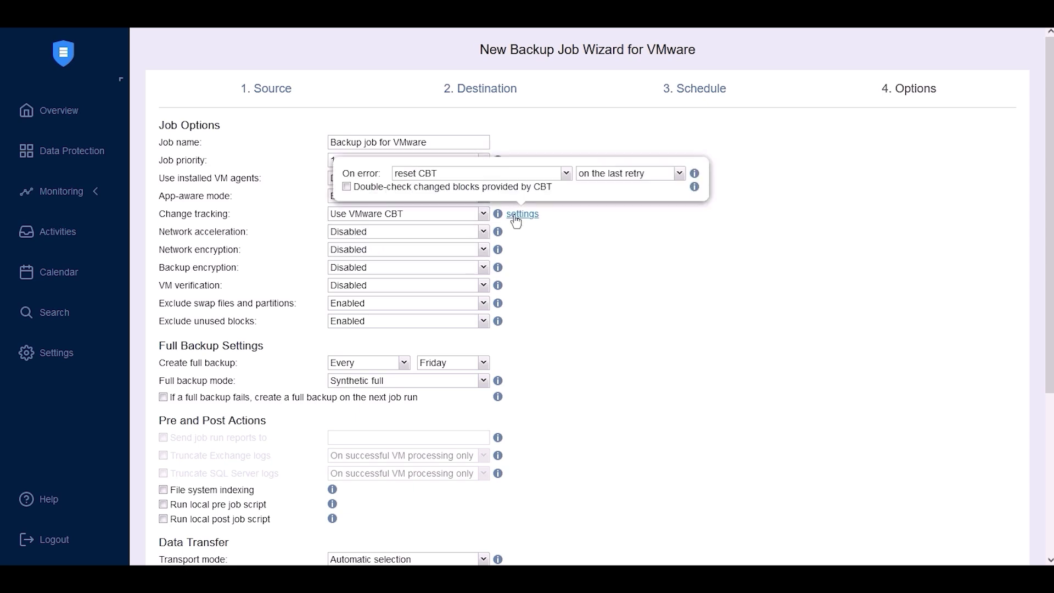
{"action": "left_click", "coordinate": [566, 174]}
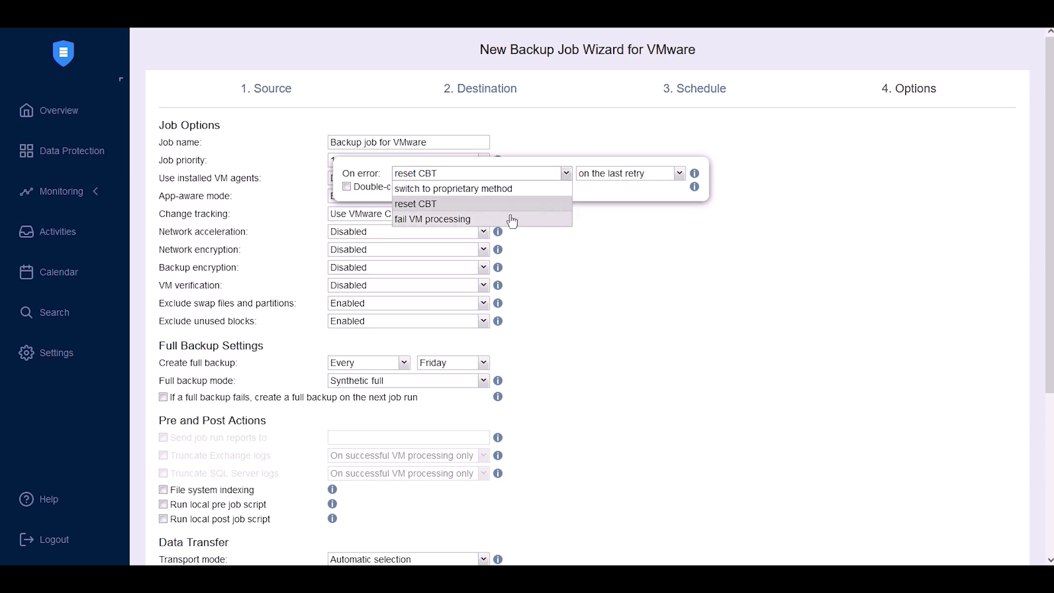
{"action": "left_click", "coordinate": [499, 192]}
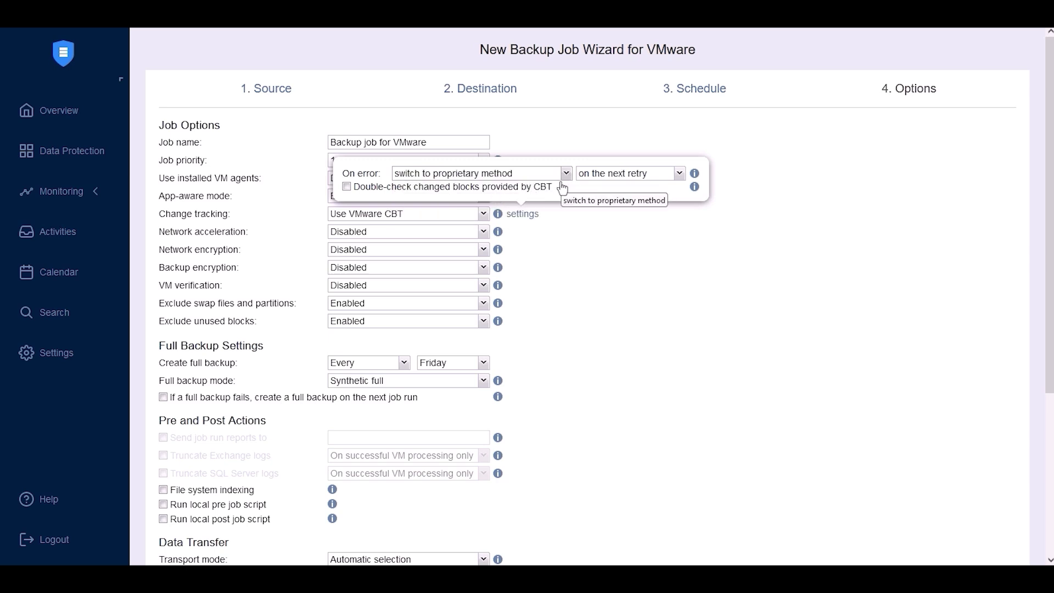
{"action": "left_click", "coordinate": [593, 249]}
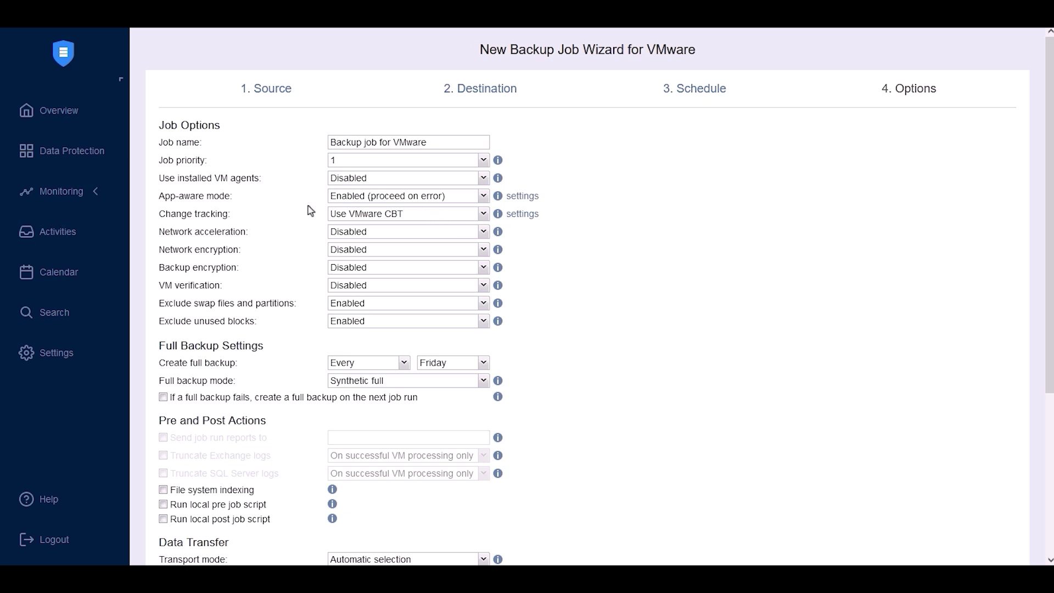
Toggle network acceleration to Enabled, then back to Disabled.
{"action": "left_click", "coordinate": [350, 233]}
{"action": "left_click", "coordinate": [358, 262]}
{"action": "left_click", "coordinate": [481, 232]}
{"action": "left_click", "coordinate": [461, 249]}
{"action": "mouse_move", "coordinate": [498, 253]}
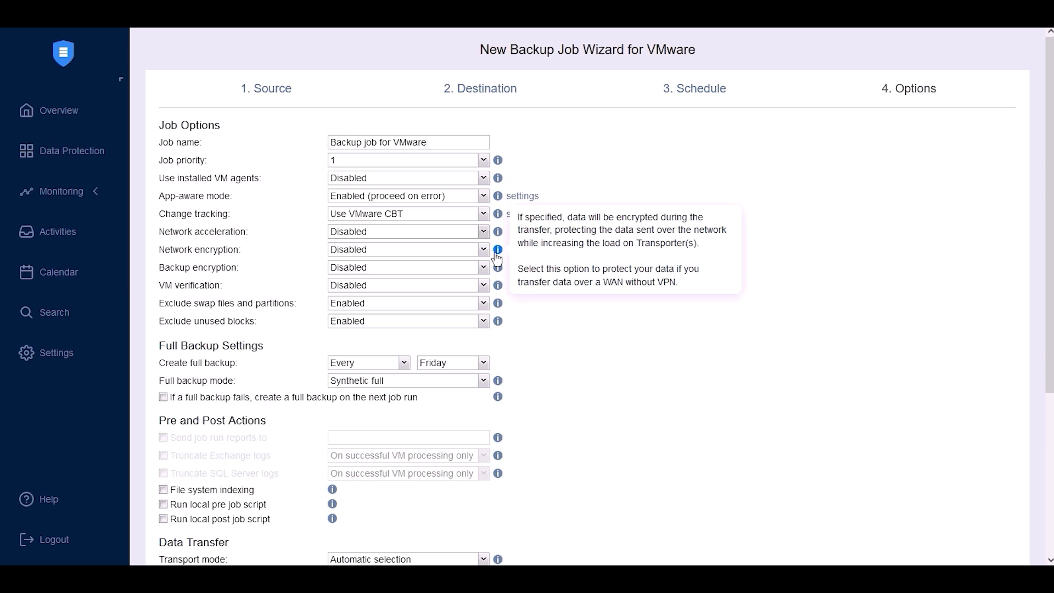
{"action": "left_click", "coordinate": [482, 267]}
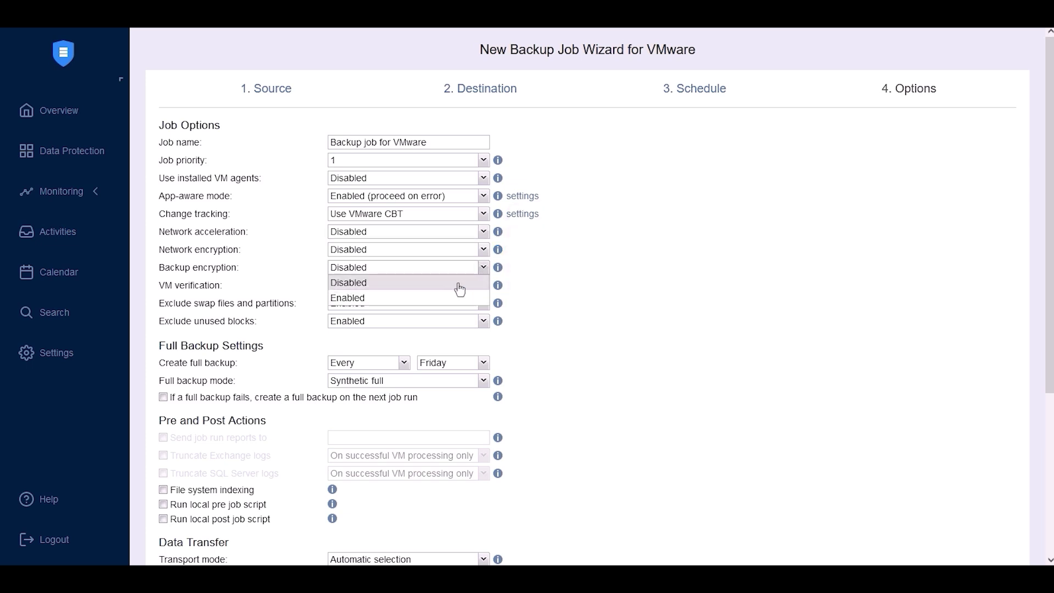
Enable backup encryption and assign it a saved password.
{"action": "left_click", "coordinate": [449, 299]}
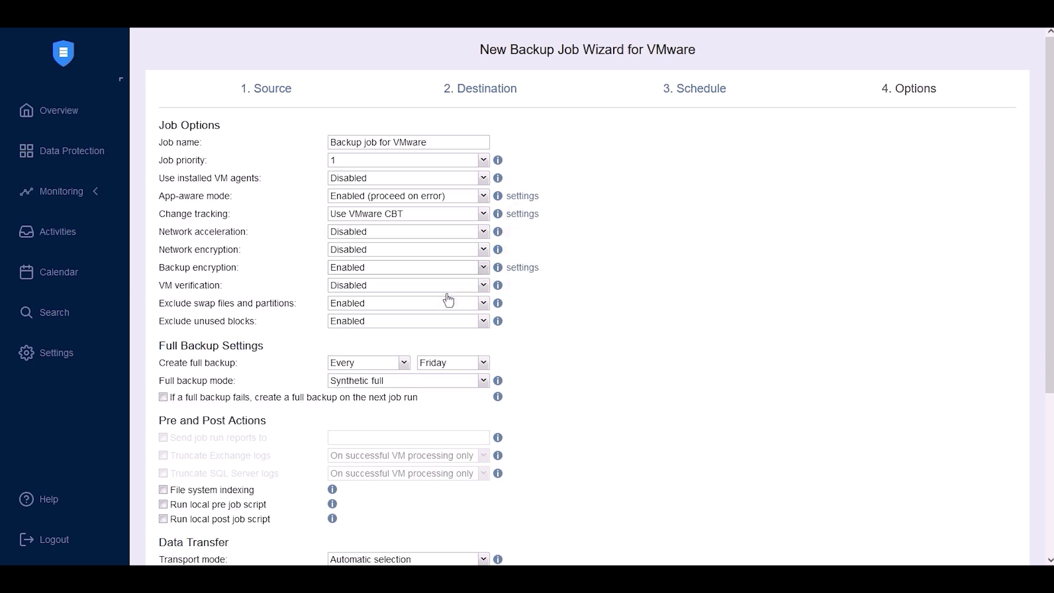
{"action": "left_click", "coordinate": [522, 268]}
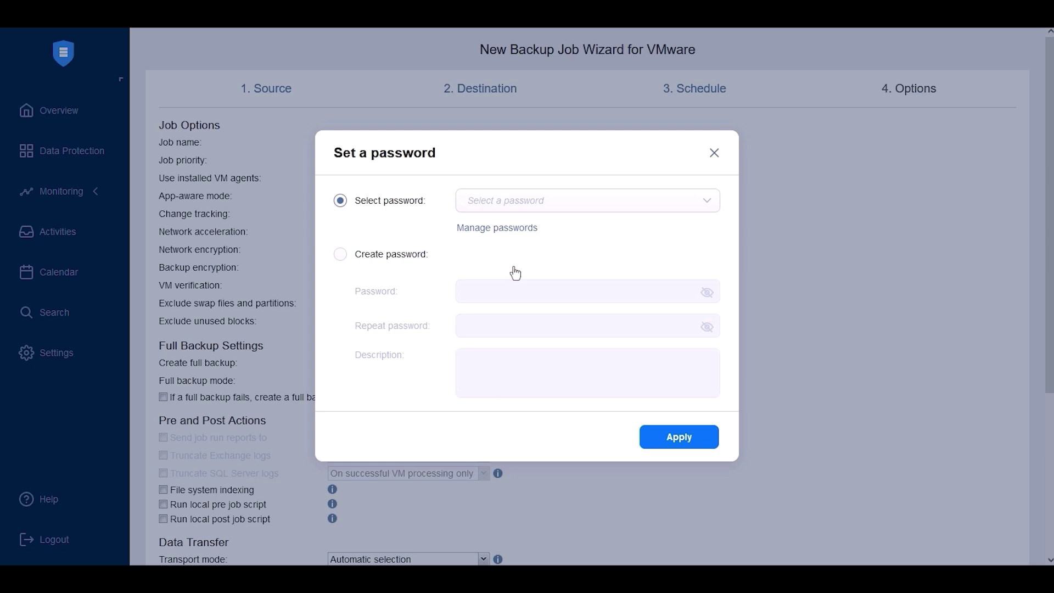
{"action": "left_click", "coordinate": [552, 200]}
{"action": "left_click", "coordinate": [544, 237]}
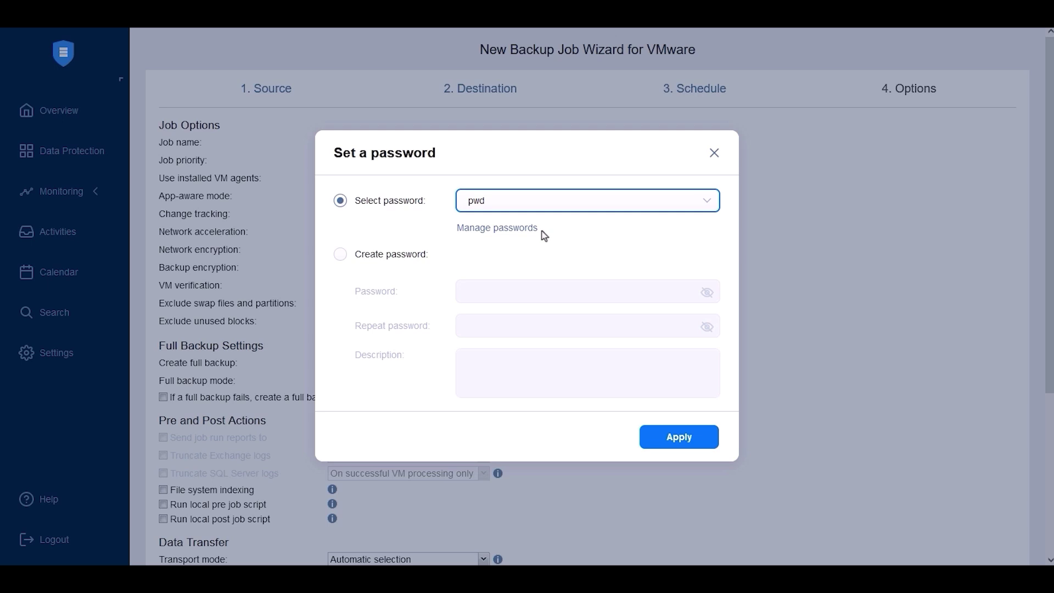
{"action": "left_click", "coordinate": [715, 152]}
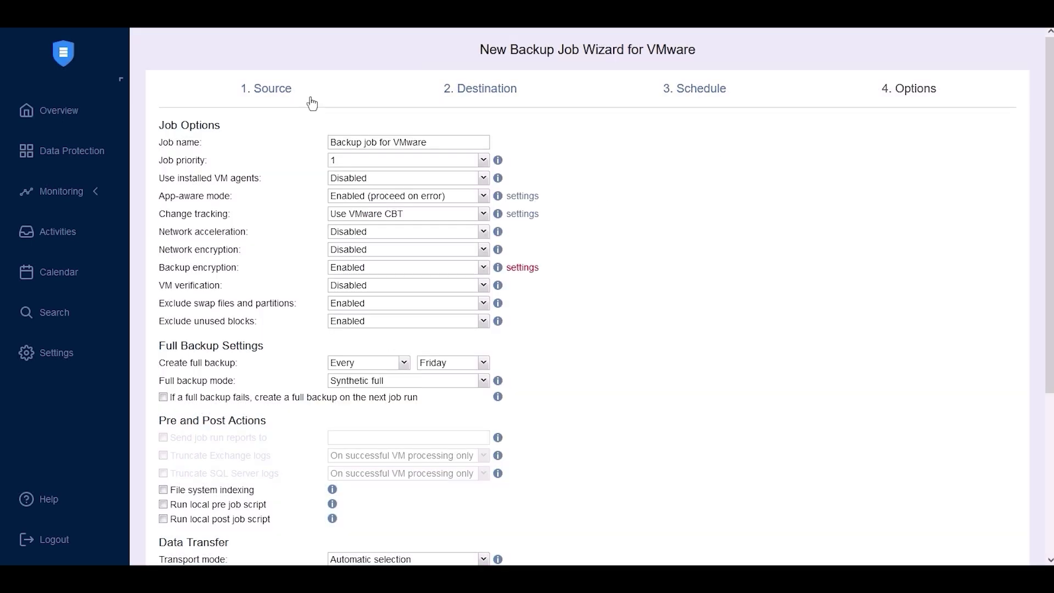
{"action": "left_click", "coordinate": [484, 286]}
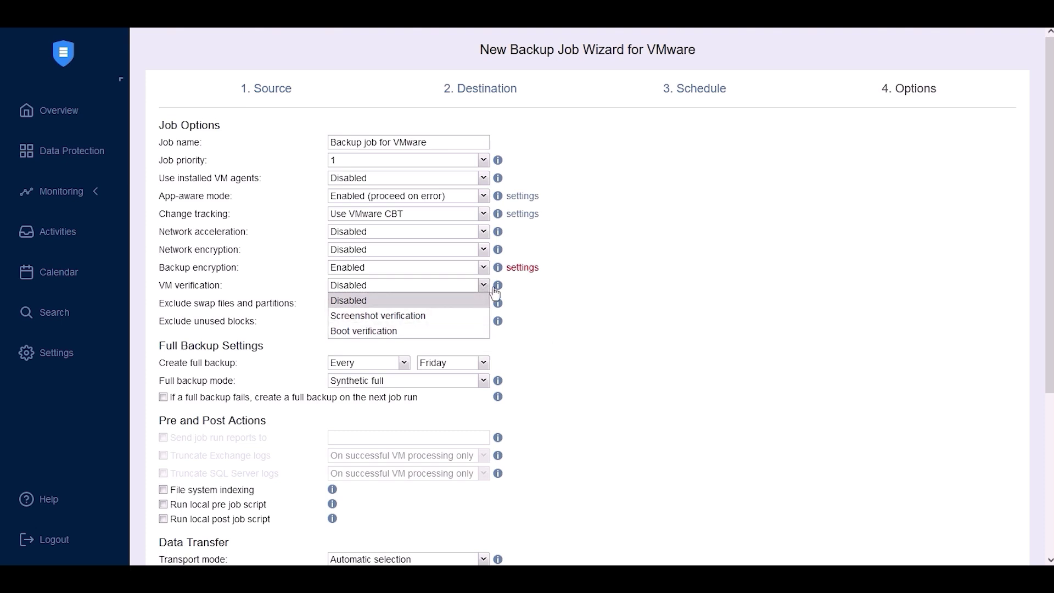
Leave VM verification Disabled and keep swap file and unused block exclusion Enabled.
{"action": "mouse_move", "coordinate": [500, 291]}
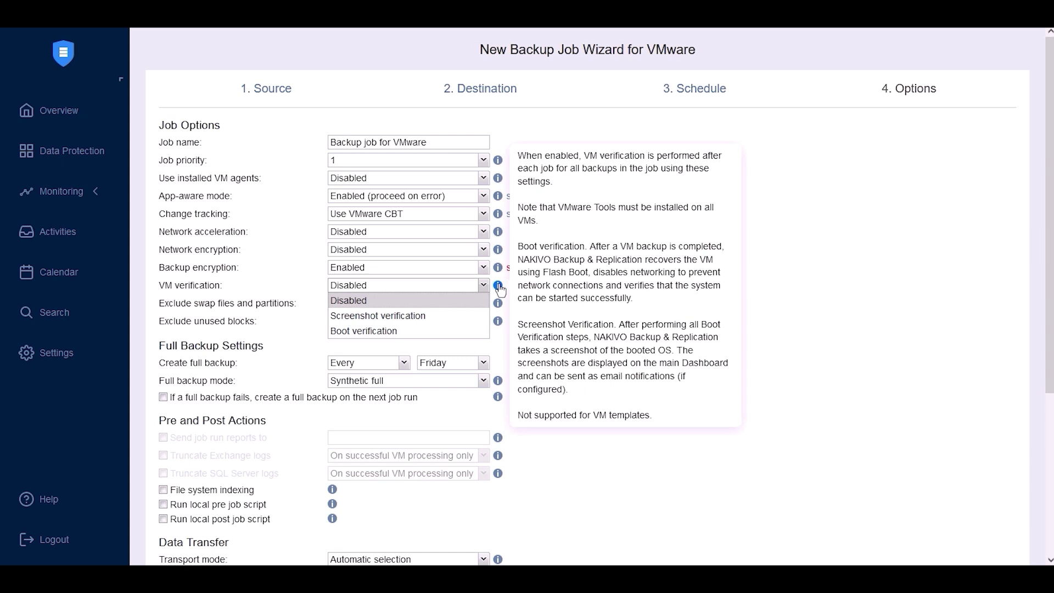
{"action": "left_click", "coordinate": [498, 287]}
{"action": "left_click", "coordinate": [482, 303]}
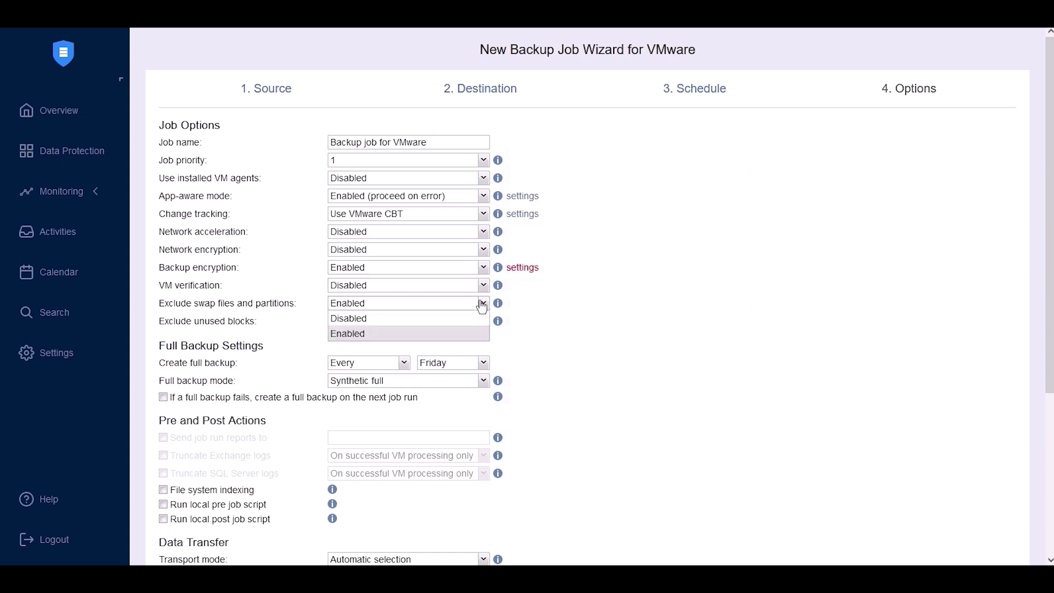
{"action": "left_click", "coordinate": [483, 305]}
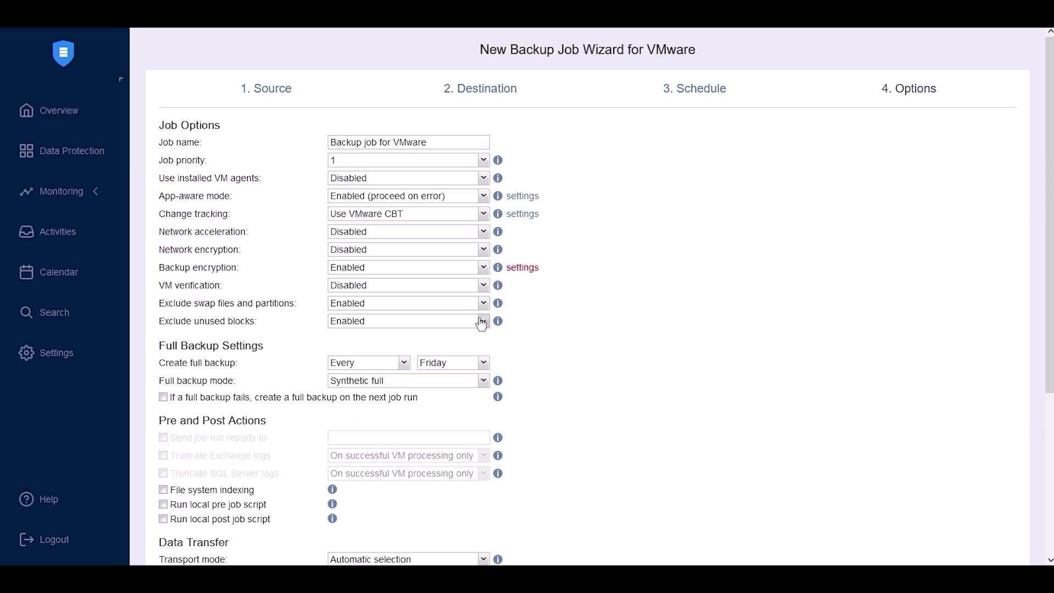
{"action": "left_click", "coordinate": [483, 323]}
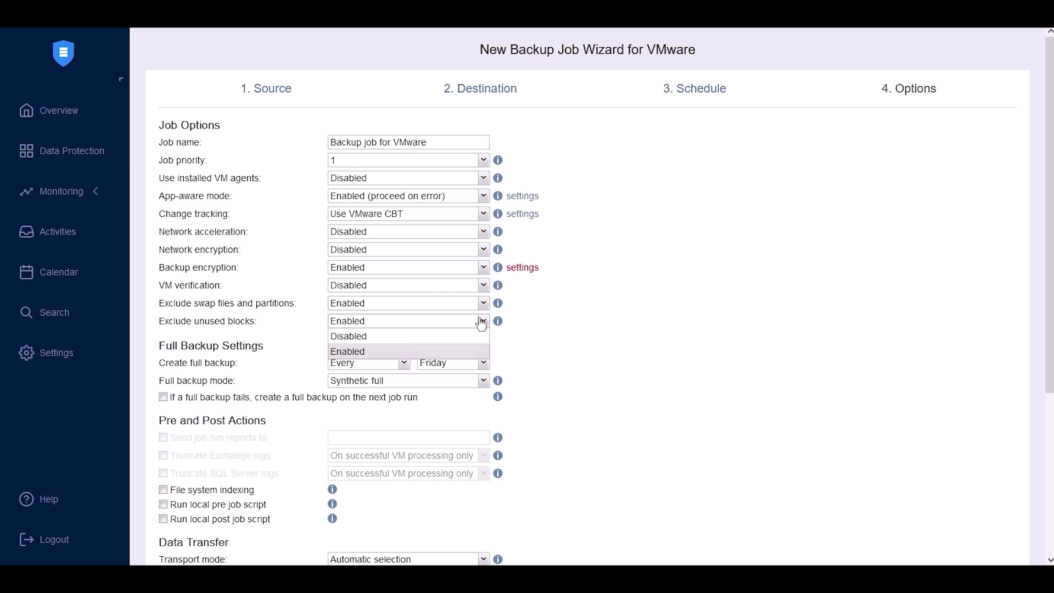
{"action": "left_click", "coordinate": [482, 323]}
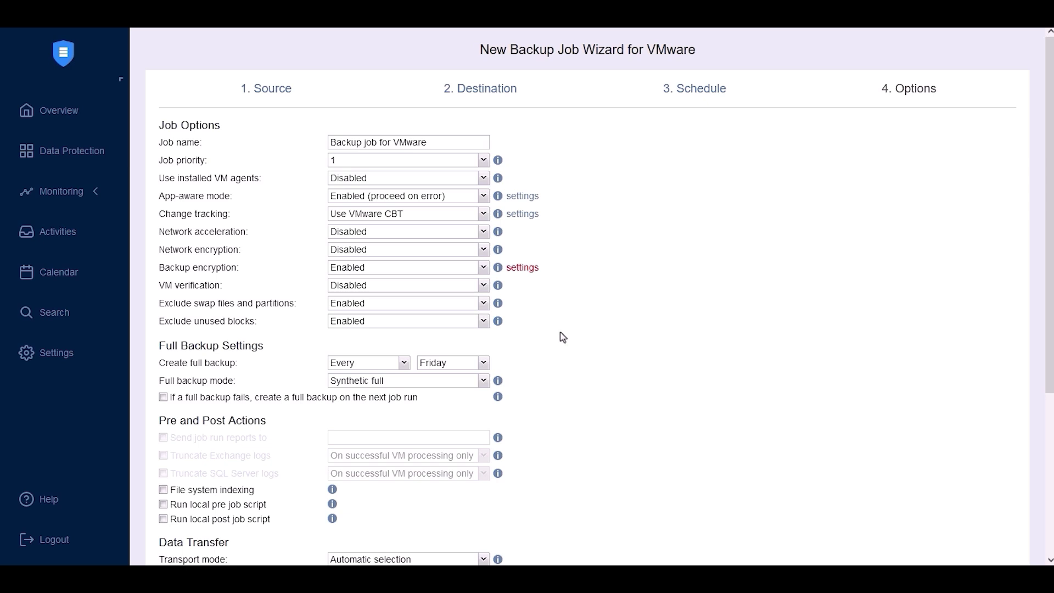
Set full backups to run every 2nd Friday, keeping Synthetic full mode.
{"action": "double_click", "coordinate": [168, 346]}
{"action": "left_click", "coordinate": [257, 347]}
{"action": "left_click", "coordinate": [391, 365]}
{"action": "left_click", "coordinate": [391, 409]}
{"action": "left_click", "coordinate": [464, 380]}
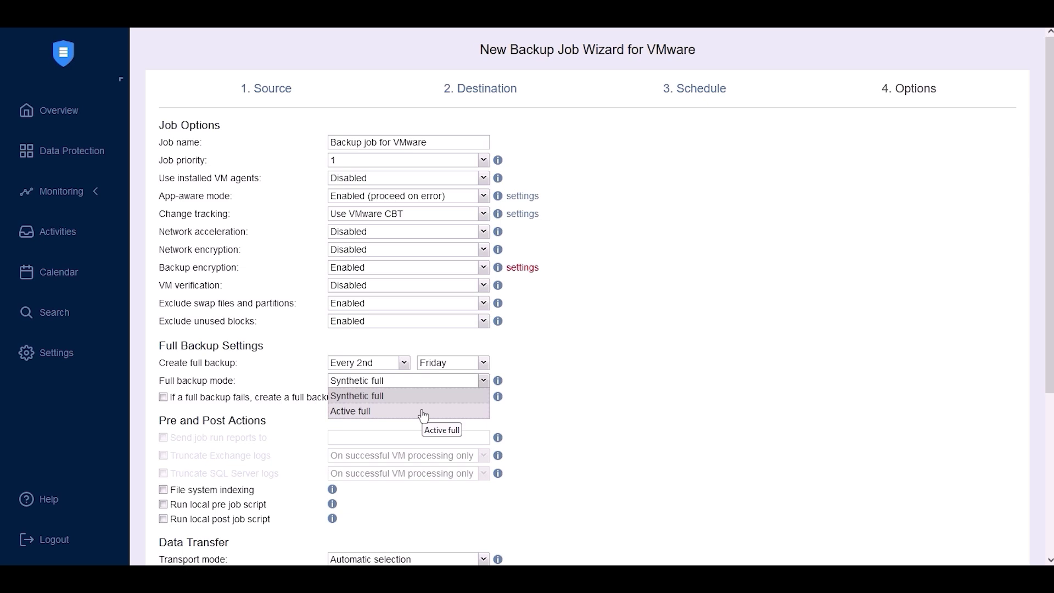
{"action": "left_click", "coordinate": [615, 366]}
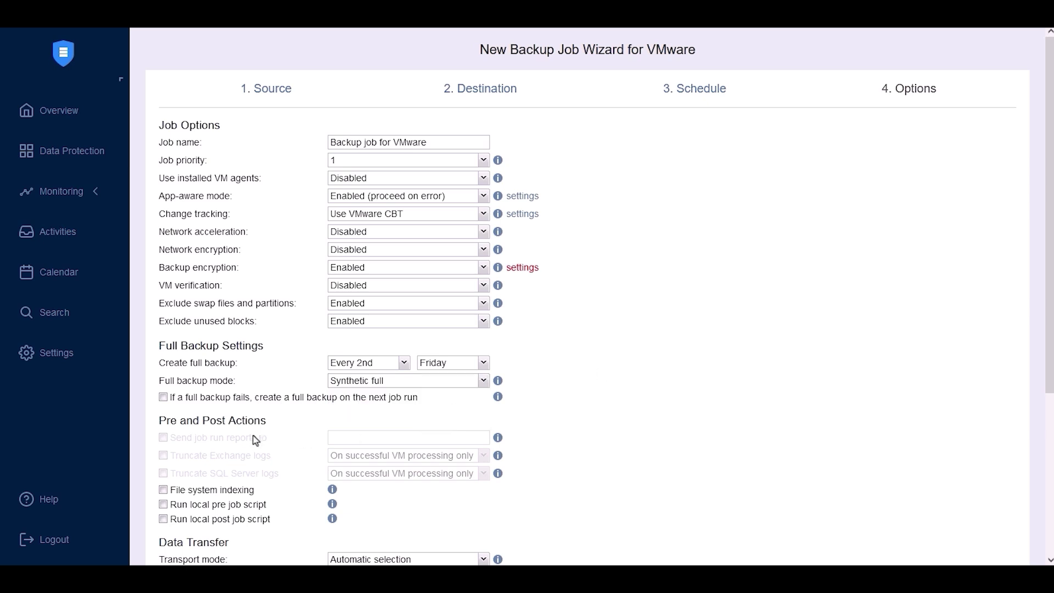
Dismiss the email settings notice.
{"action": "mouse_move", "coordinate": [256, 441]}
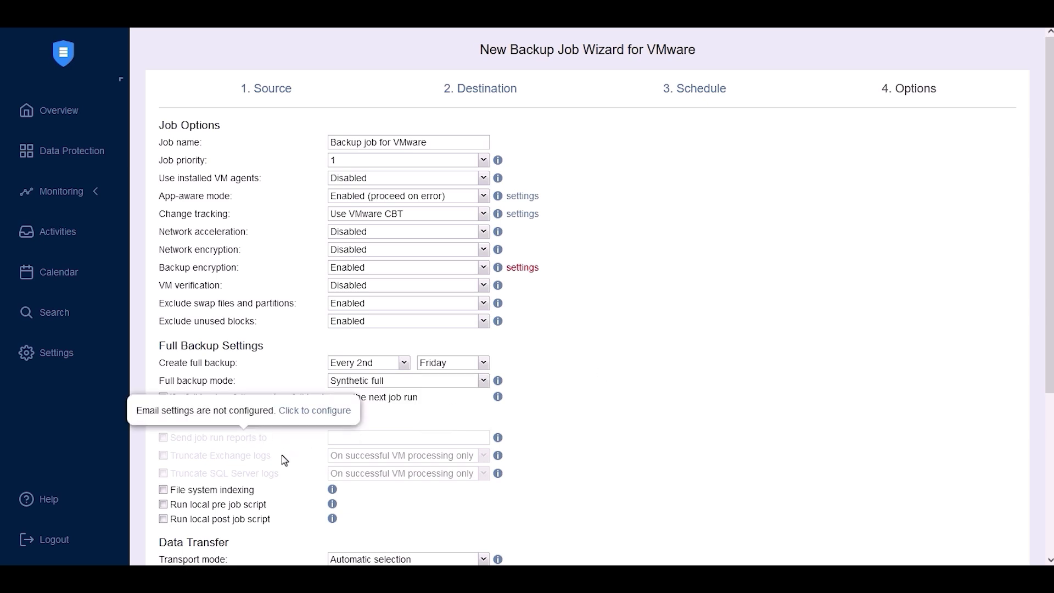
{"action": "left_click_drag", "start_coordinate": [199, 456], "coordinate": [268, 473]}
{"action": "left_click", "coordinate": [256, 474]}
{"action": "triple_click", "coordinate": [256, 475]}
{"action": "left_click", "coordinate": [592, 473]}
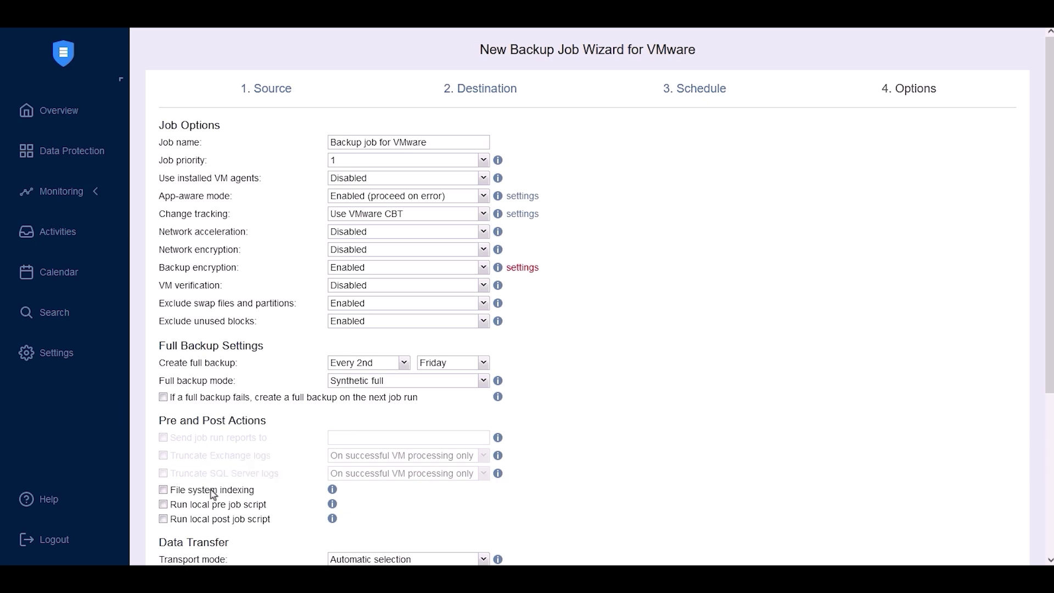
Enable file system indexing for SE_Trainer_Local with the administrator credential and apply it.
{"action": "left_click", "coordinate": [185, 494]}
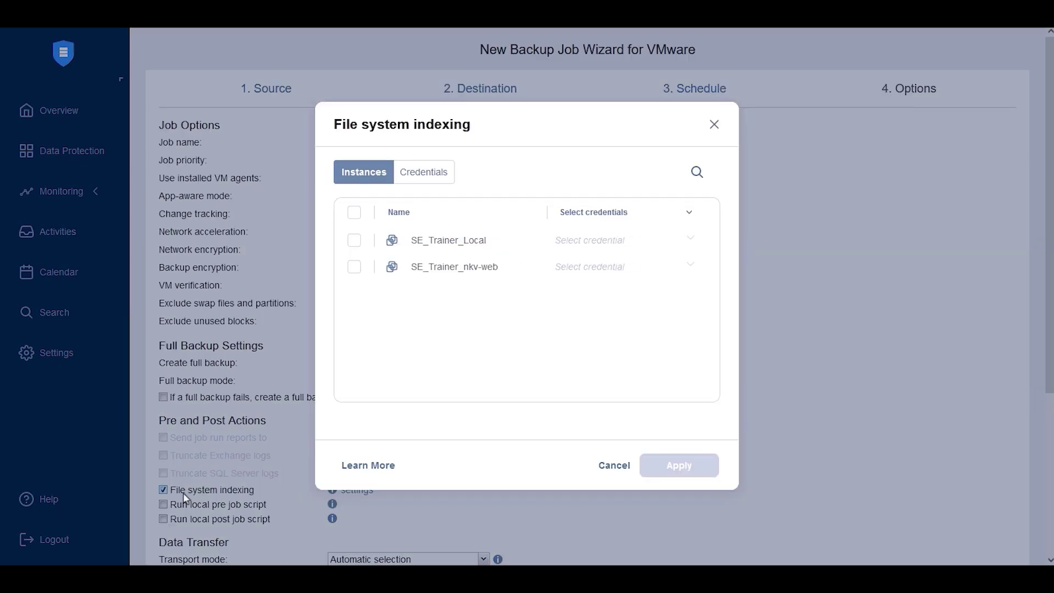
{"action": "left_click", "coordinate": [356, 241]}
{"action": "left_click", "coordinate": [618, 242]}
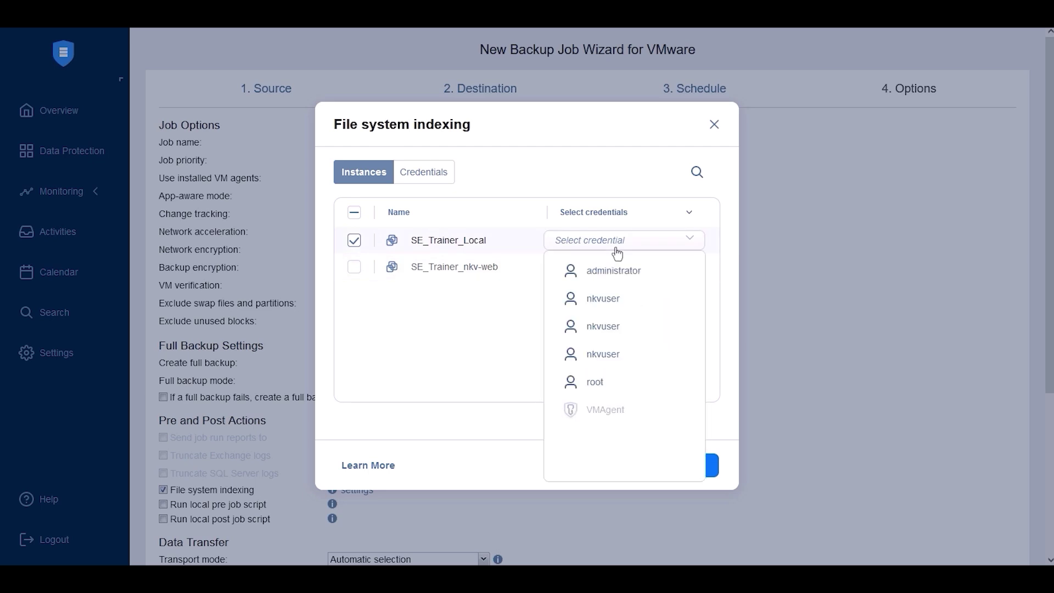
{"action": "left_click", "coordinate": [614, 270]}
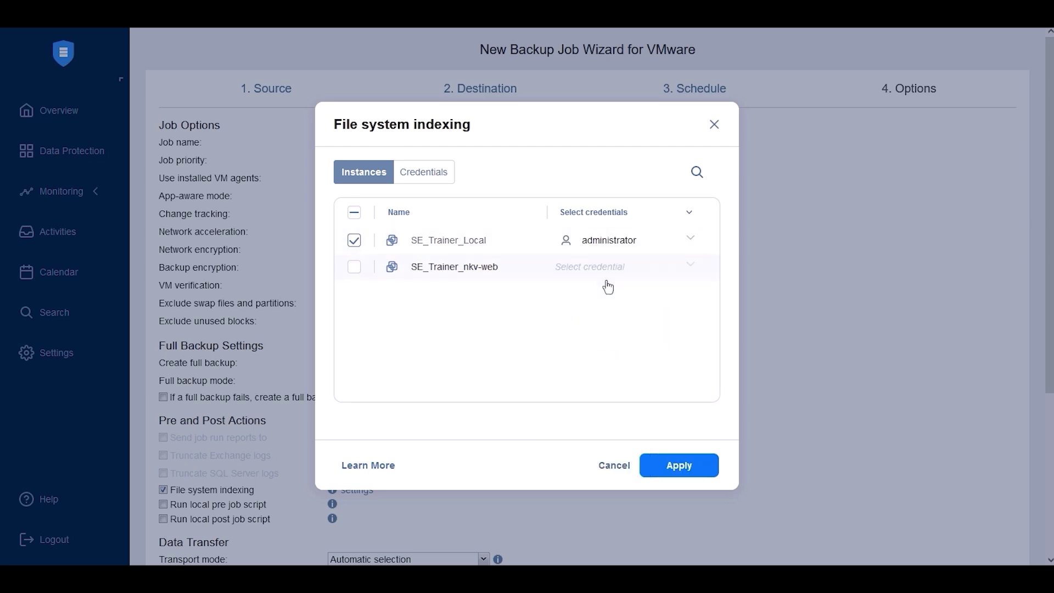
{"action": "left_click", "coordinate": [670, 466]}
{"action": "left_click_drag", "start_coordinate": [267, 505], "coordinate": [283, 521]}
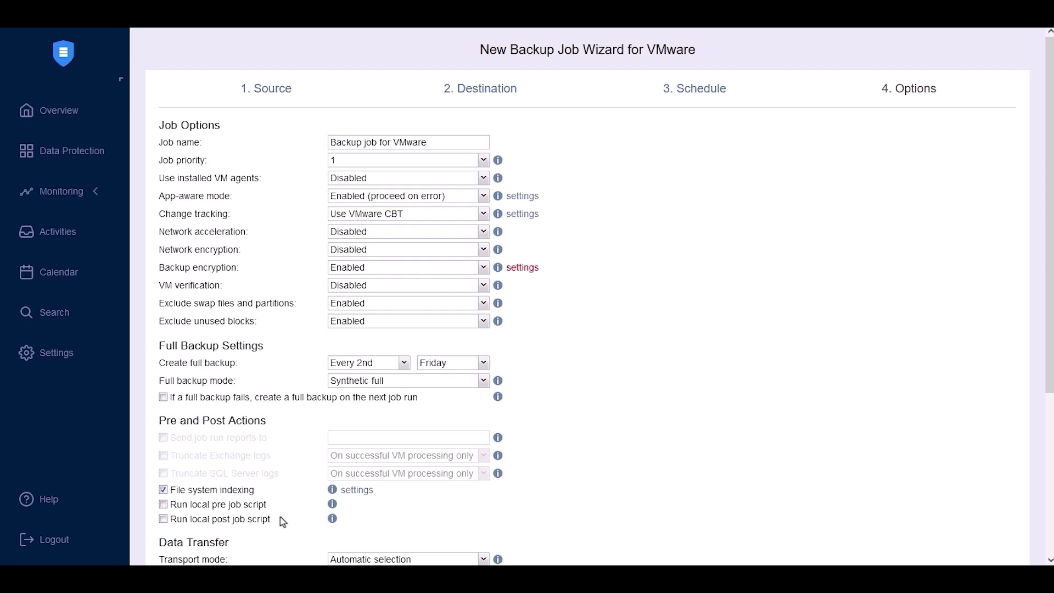
{"action": "scroll", "coordinate": [281, 520], "scroll_direction": "down", "scroll_amount": 5}
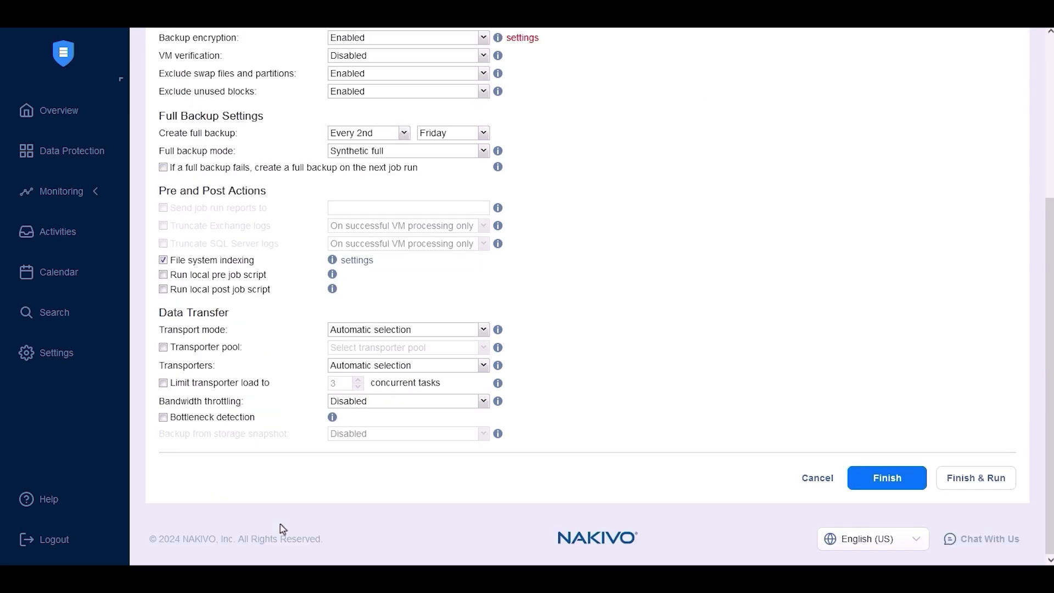
Keep transport mode on Automatic and leave transporter pool selection turned off.
{"action": "left_click", "coordinate": [366, 333]}
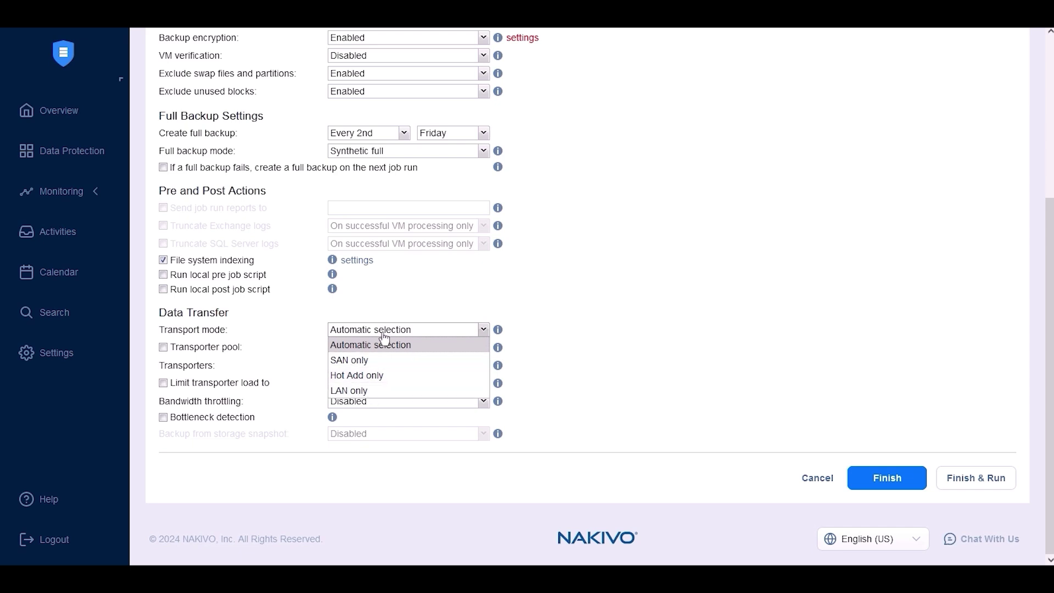
{"action": "left_click", "coordinate": [278, 355]}
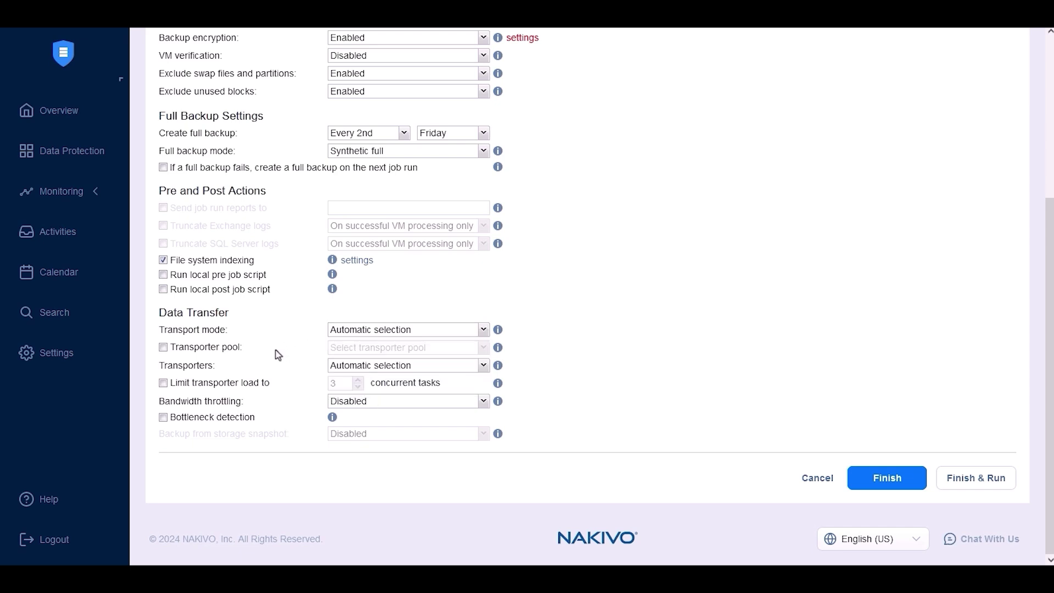
{"action": "left_click", "coordinate": [226, 351]}
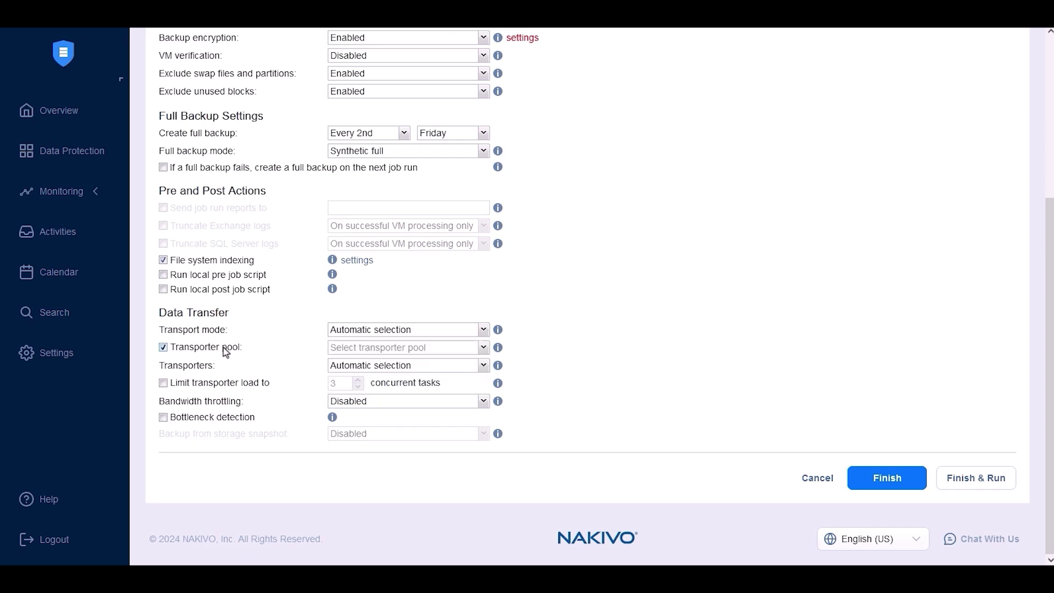
{"action": "left_click", "coordinate": [387, 352]}
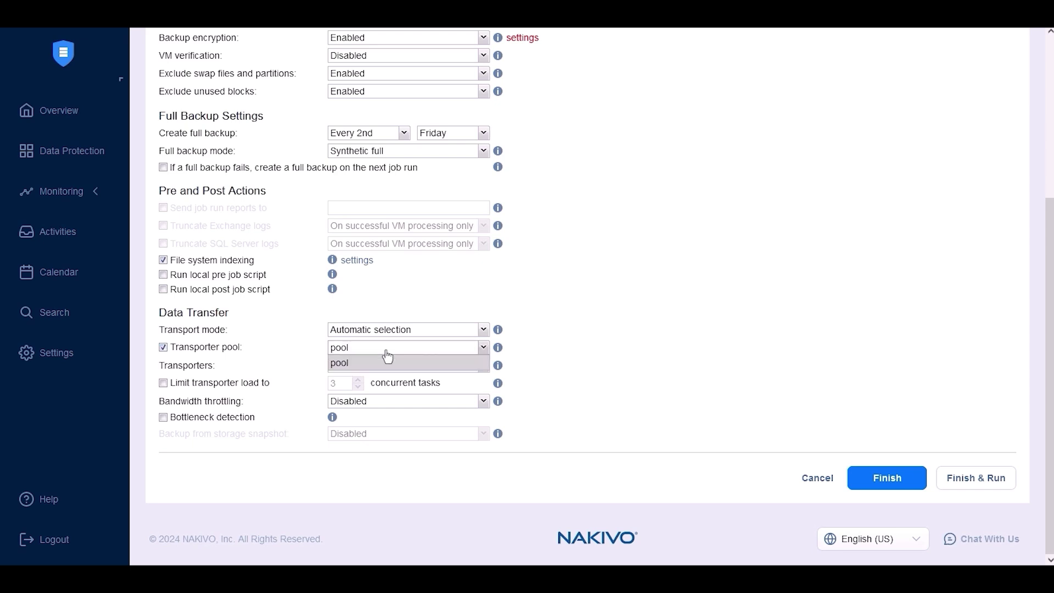
{"action": "left_click", "coordinate": [387, 358]}
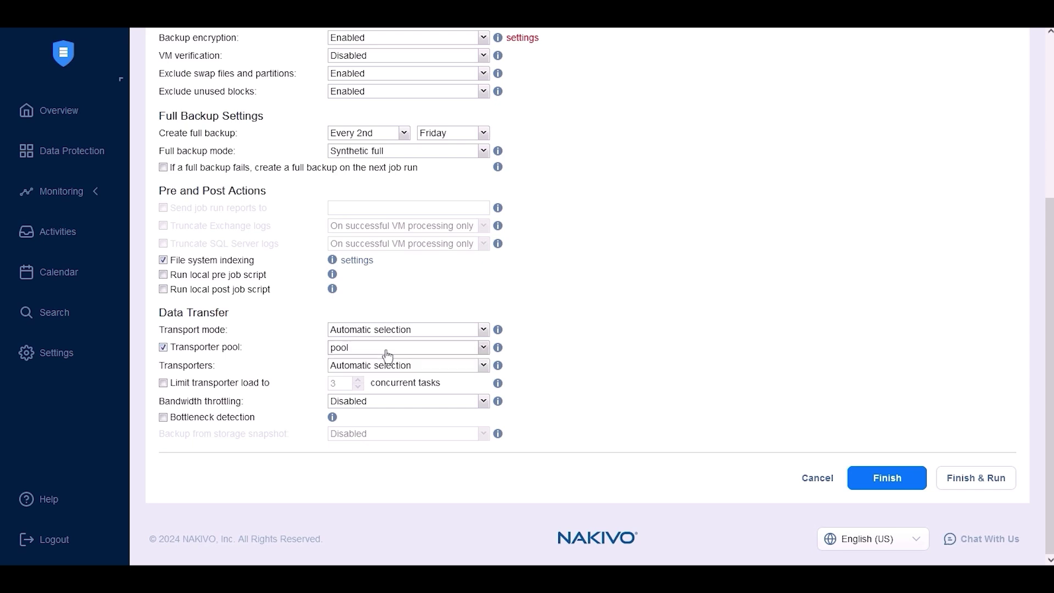
{"action": "left_click", "coordinate": [217, 354]}
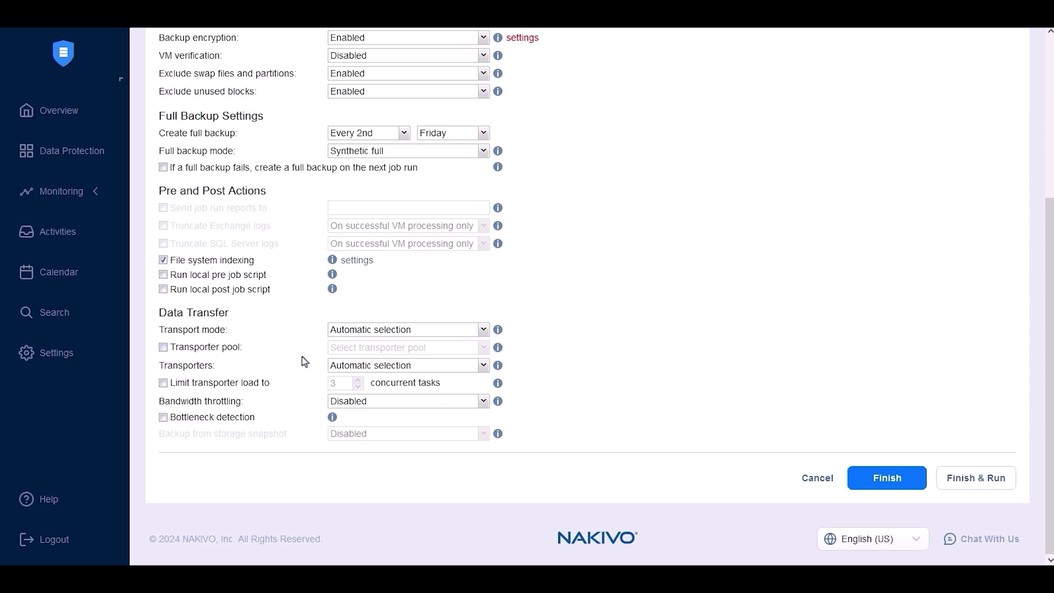
Set Bandwidth throttling to Enabled and open the job's bandwidth rules.
{"action": "left_click", "coordinate": [391, 404]}
{"action": "left_click", "coordinate": [386, 432]}
{"action": "left_click", "coordinate": [526, 401]}
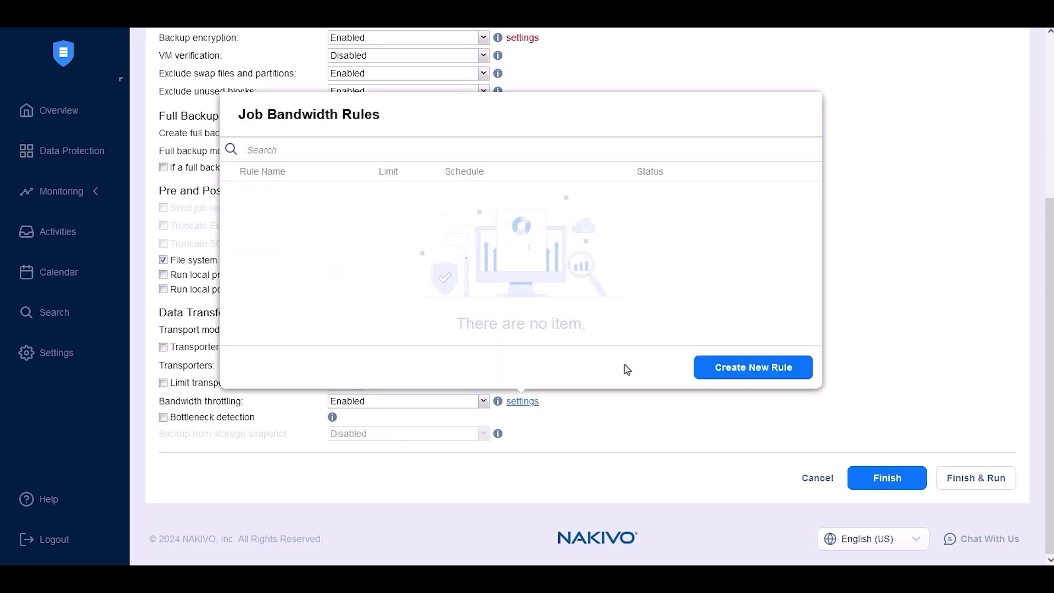
Create and save a 10 Mbit/s bandwidth rule named 123, then close the rules list.
{"action": "left_click", "coordinate": [766, 372]}
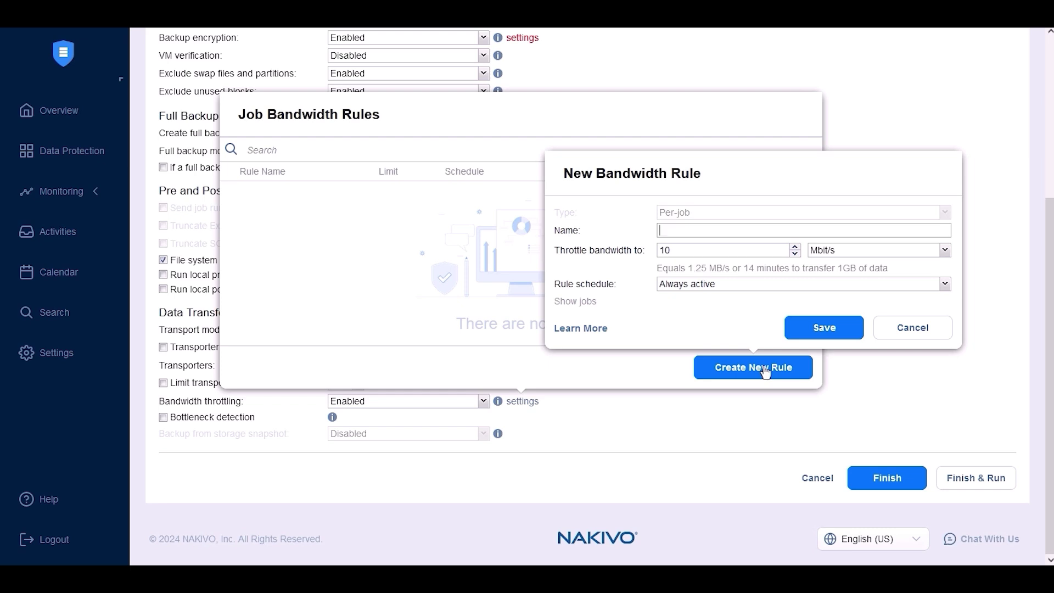
{"action": "type", "text": "123"}
{"action": "left_click", "coordinate": [817, 330]}
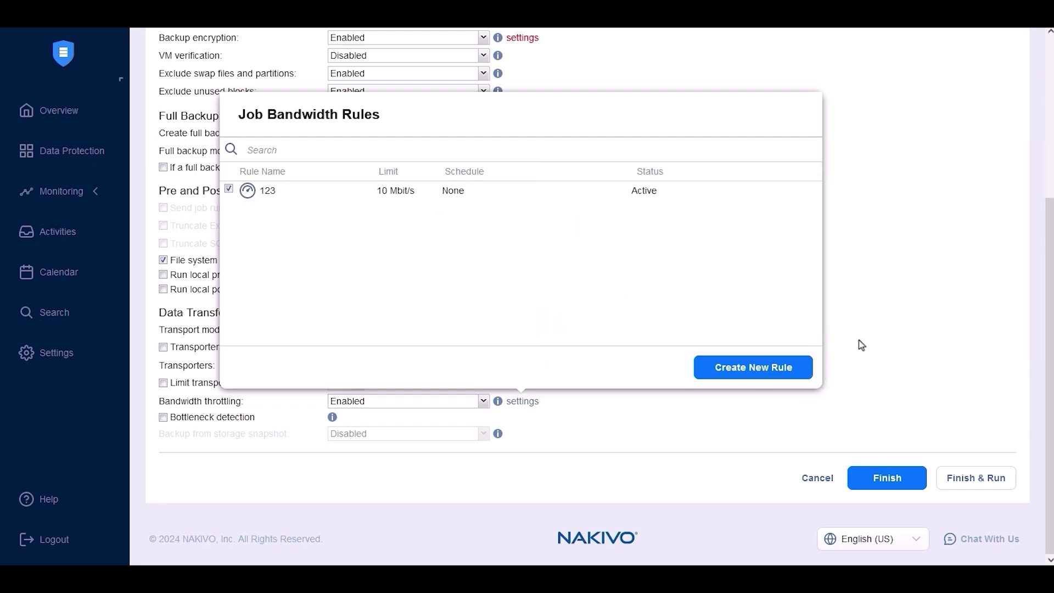
{"action": "left_click", "coordinate": [852, 339]}
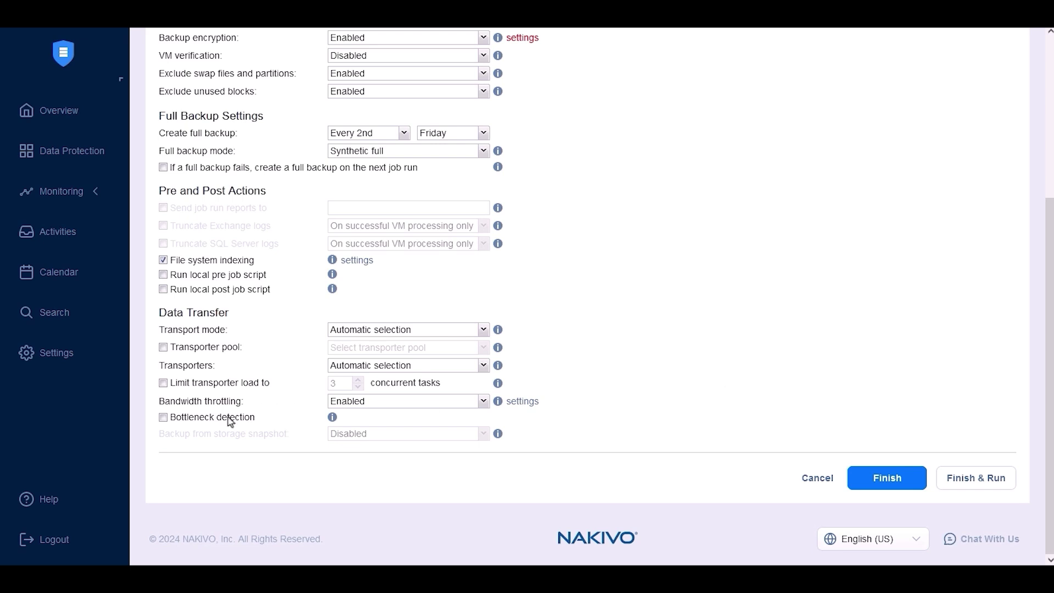
Finish the wizard and run the new VMware backup job for all VMs.
{"action": "mouse_move", "coordinate": [331, 423]}
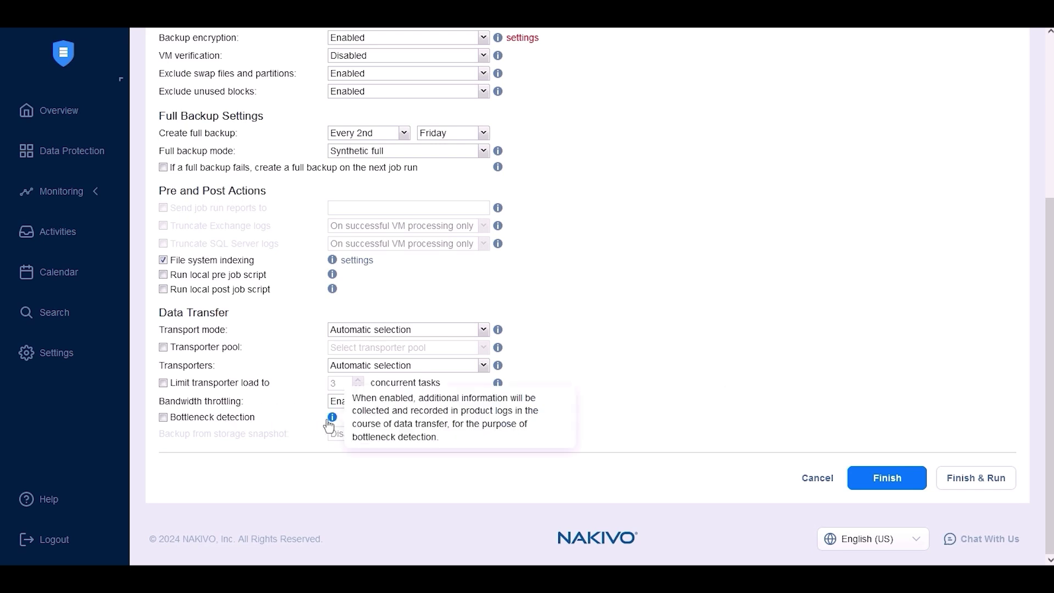
{"action": "mouse_move", "coordinate": [502, 441]}
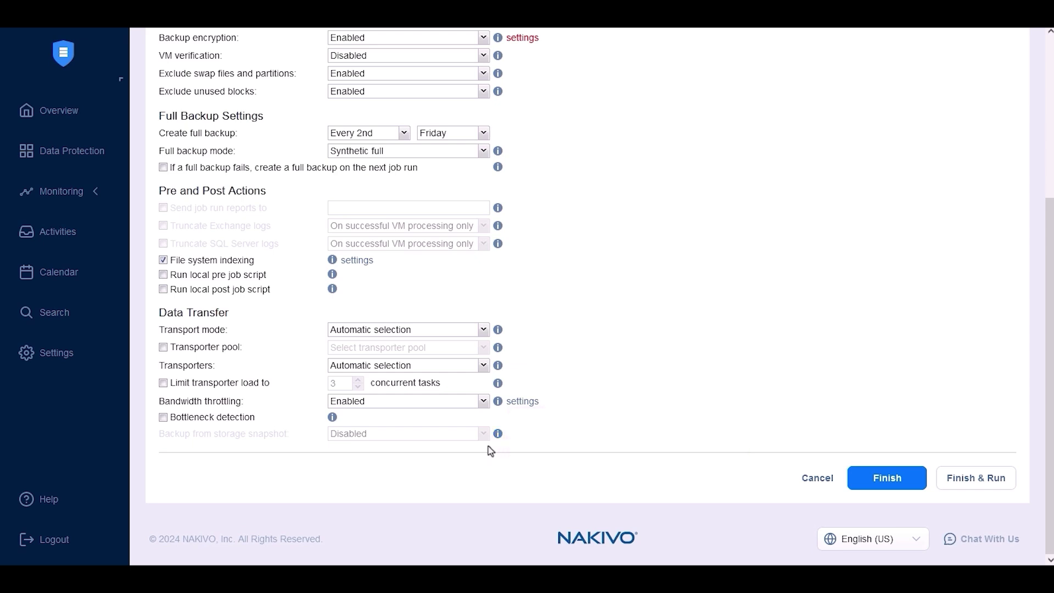
{"action": "left_click", "coordinate": [976, 487]}
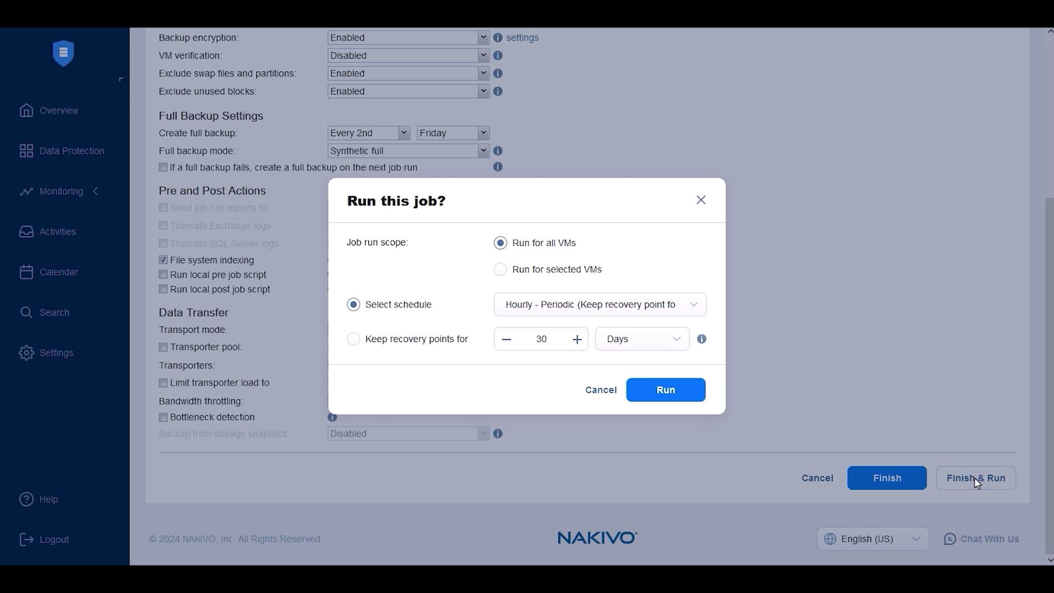
{"action": "left_click", "coordinate": [659, 399]}
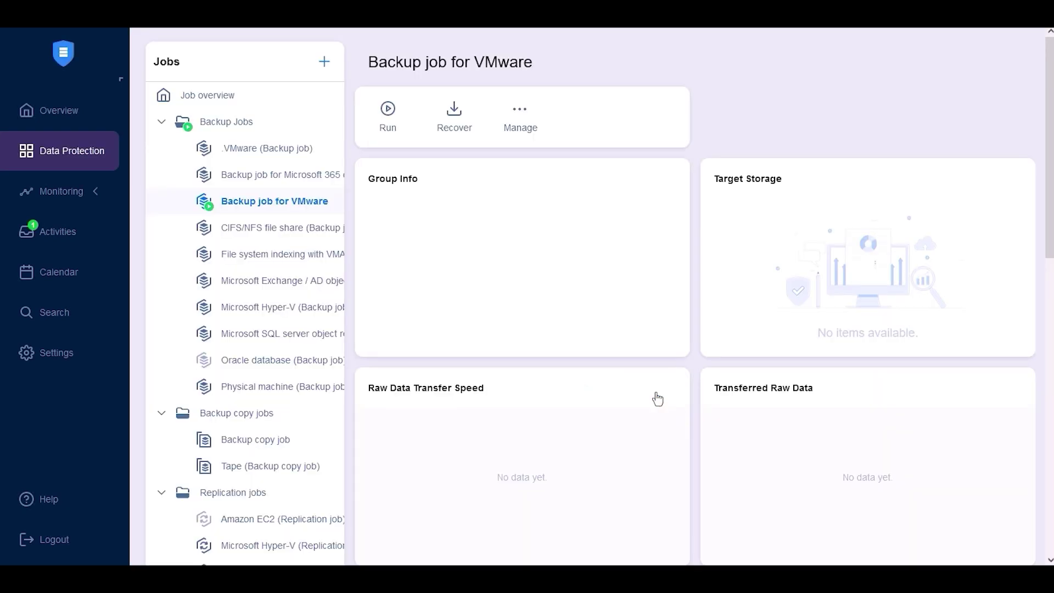